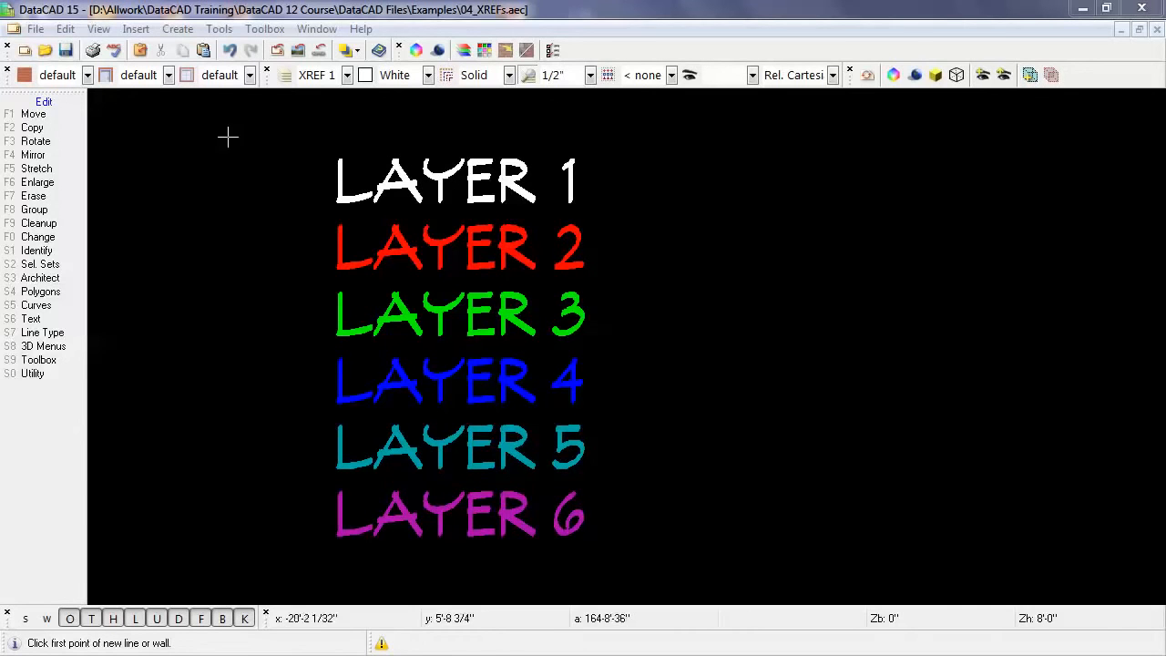
# Step: Insert a Self-XREF of the current drawing beside the original column of layer names
pyautogui.click(144, 30)
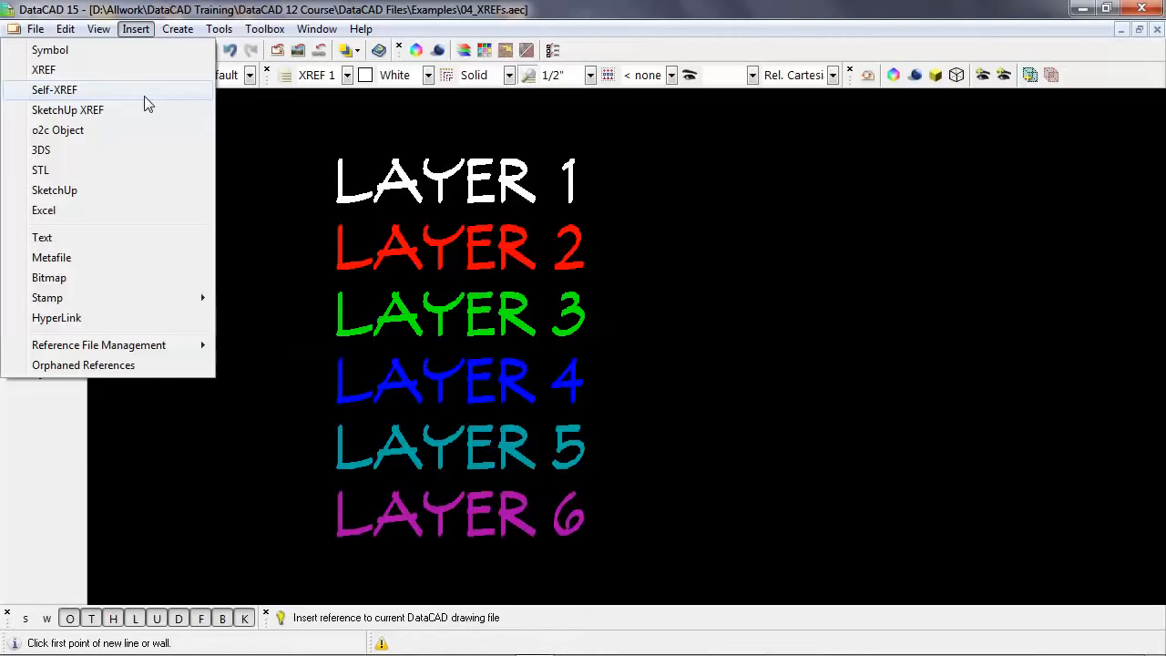
pyautogui.click(144, 96)
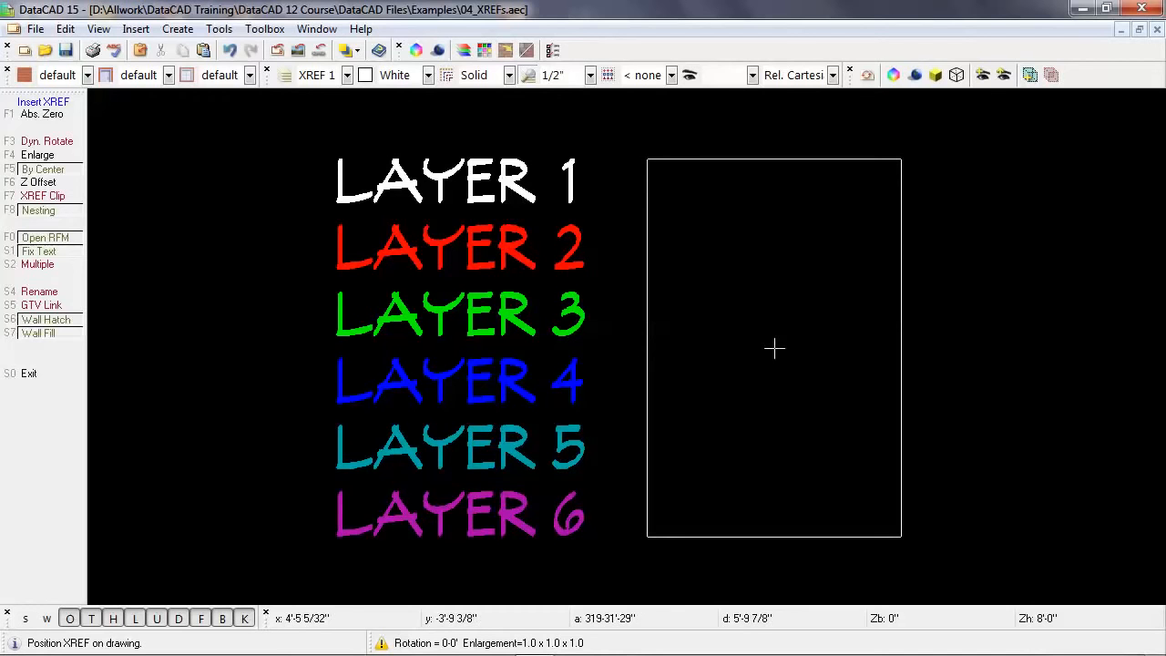
pyautogui.click(774, 347)
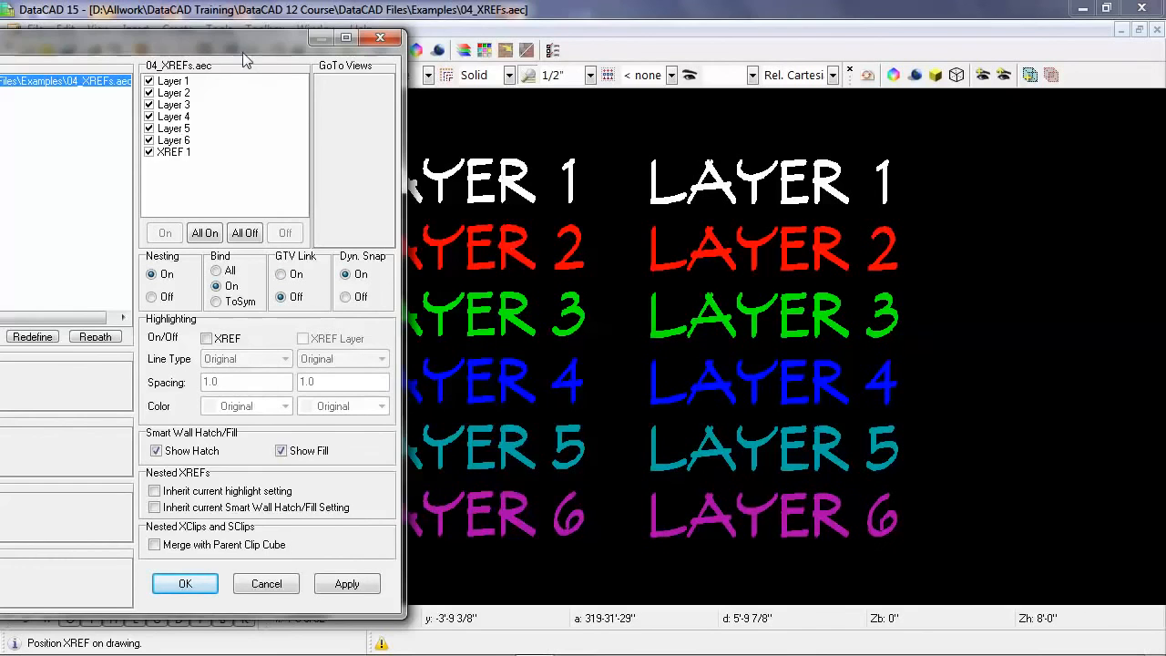
# Step: Turn the GTV Link on for the inserted 04_XRefs.aec reference and accept the Reference File Manager settings
pyautogui.moveTo(240, 53); pyautogui.dragTo(520, 32)
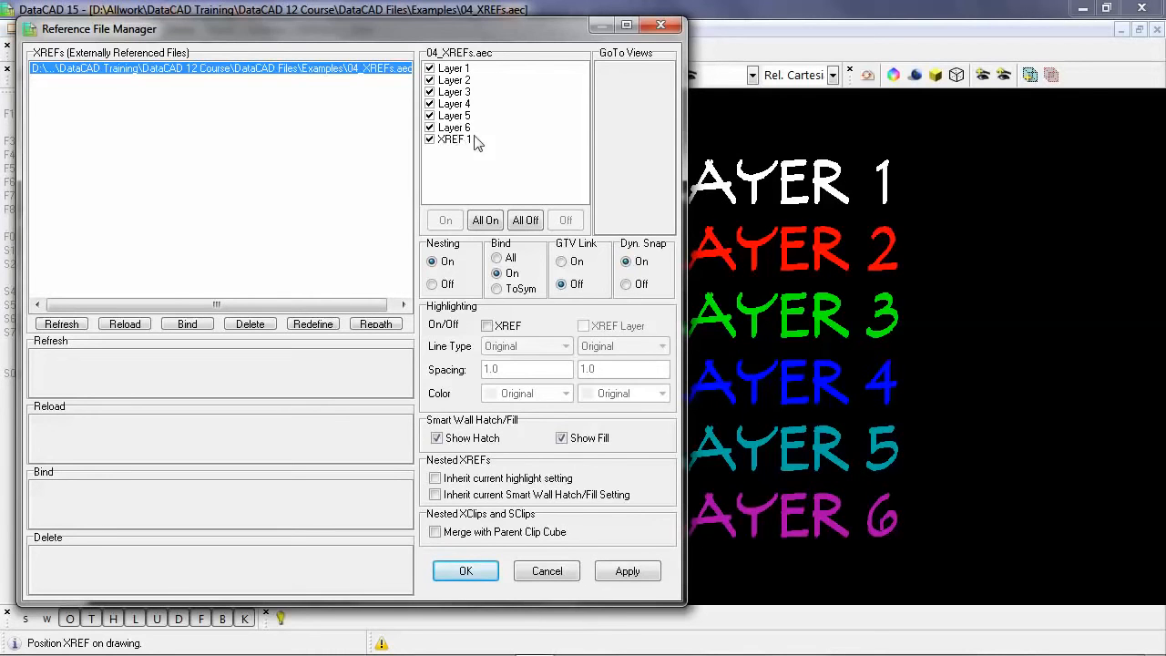
pyautogui.click(561, 262)
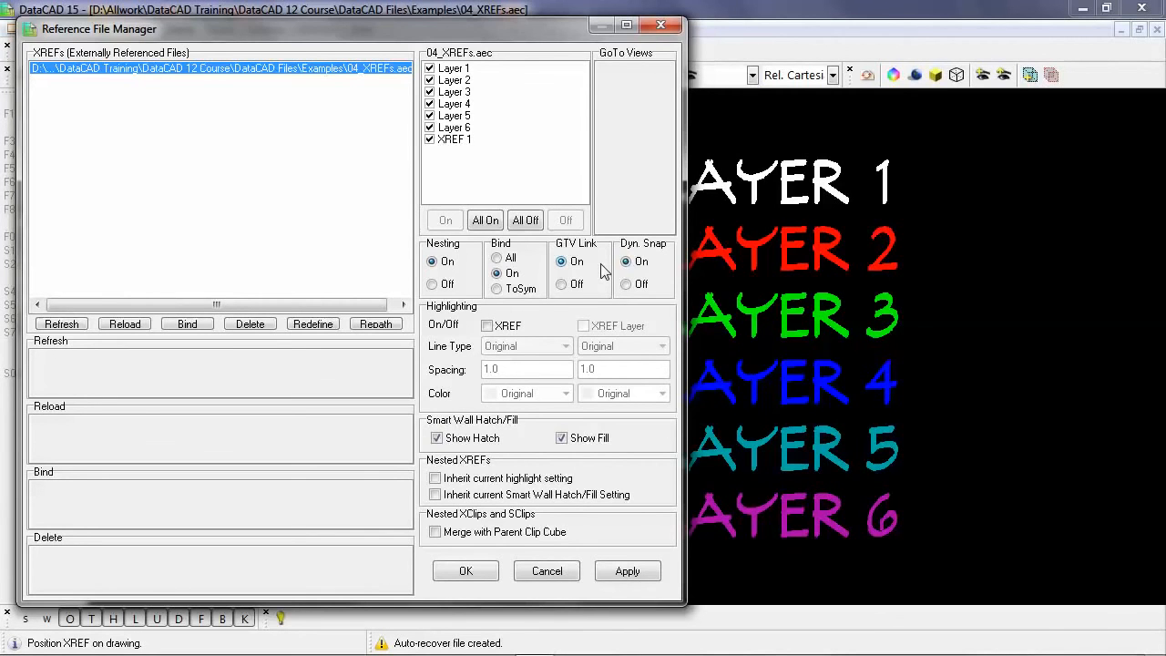
pyautogui.click(483, 572)
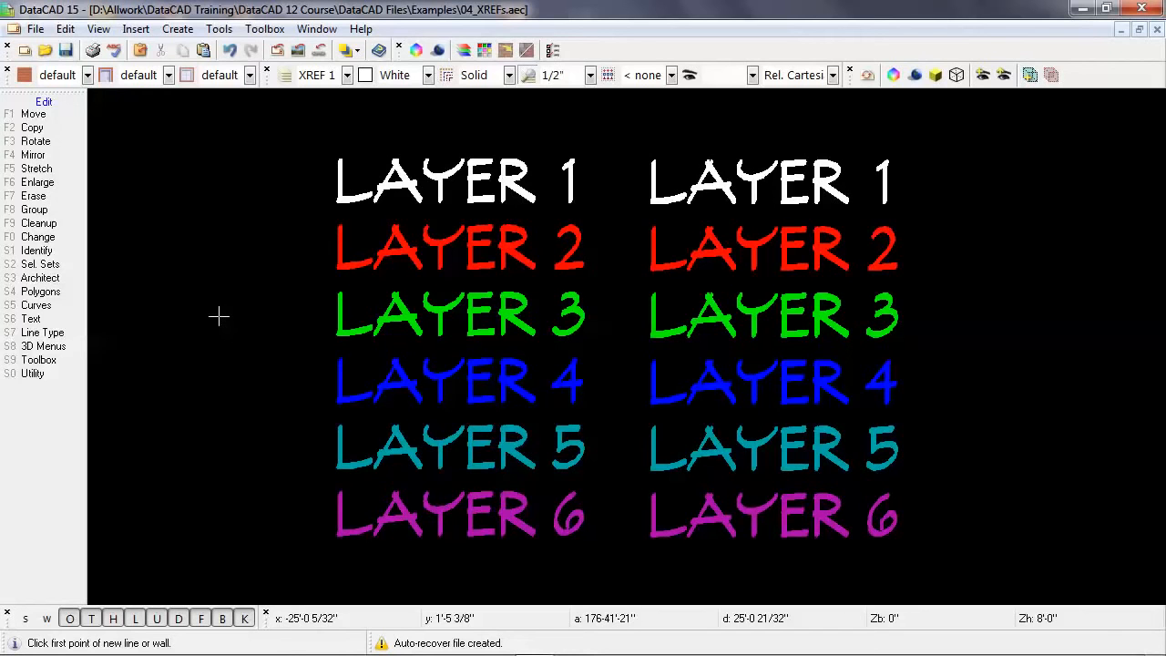
# Step: Add a GoTo View of the current display, keeping the suggested name View_1
pyautogui.press('v')
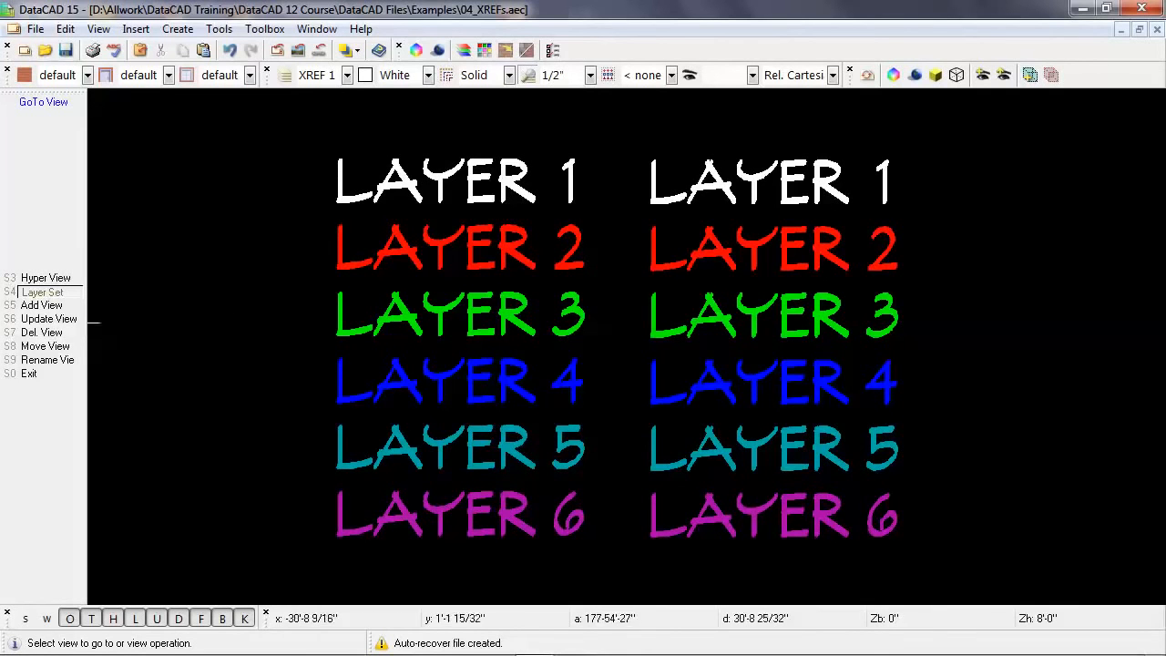
pyautogui.click(65, 308)
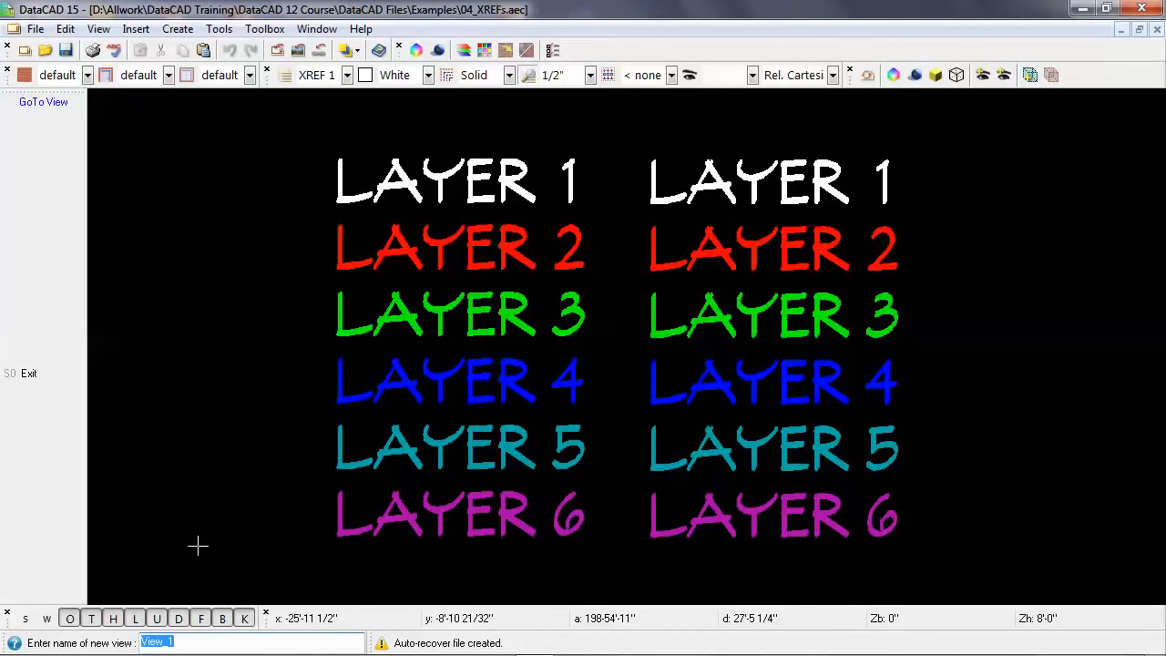
pyautogui.press('Return')
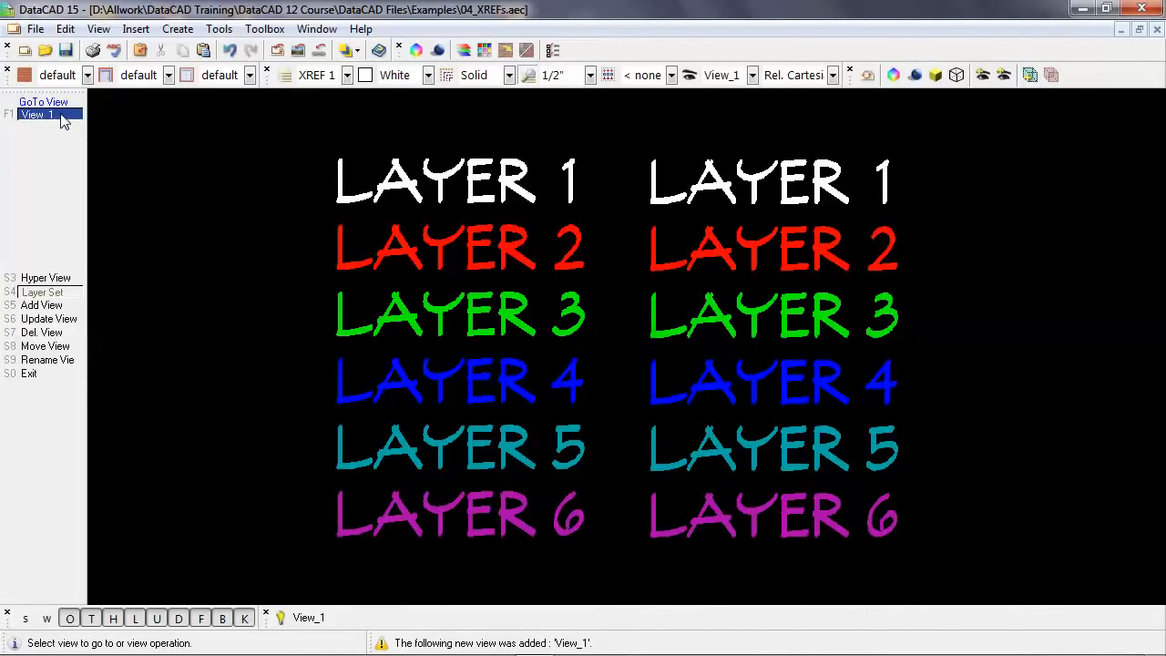
pyautogui.rightClick(239, 237)
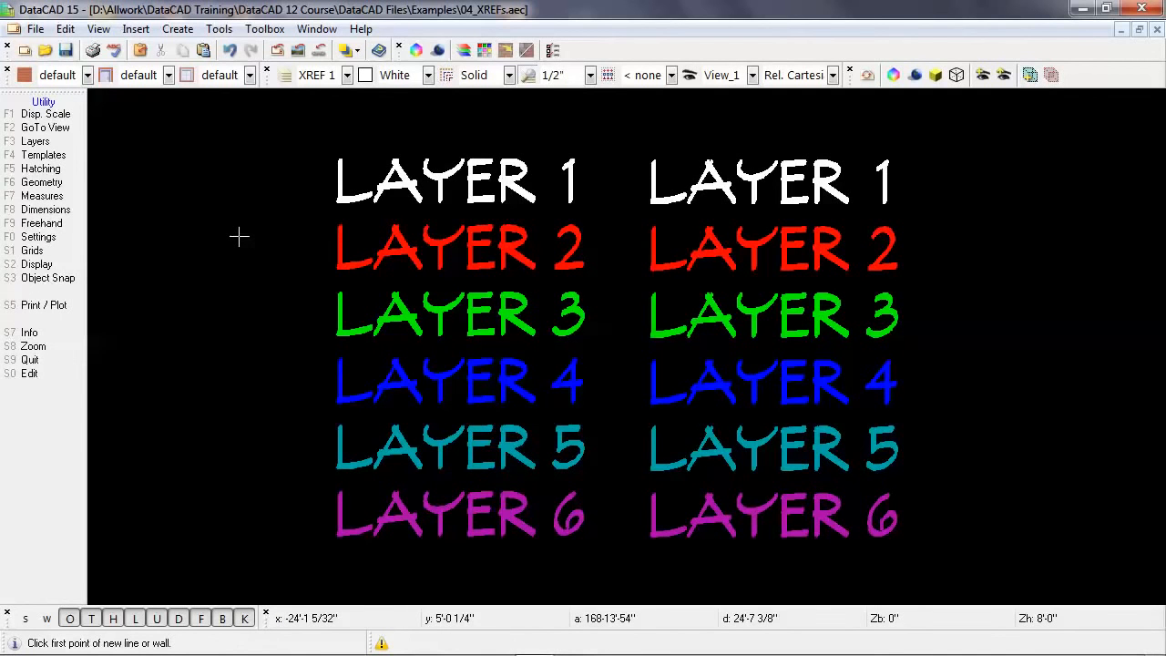
# Step: Turn off Layer 1, Layer 3, Layer 5 and Layer 6 of the drawing
pyautogui.press('F3')
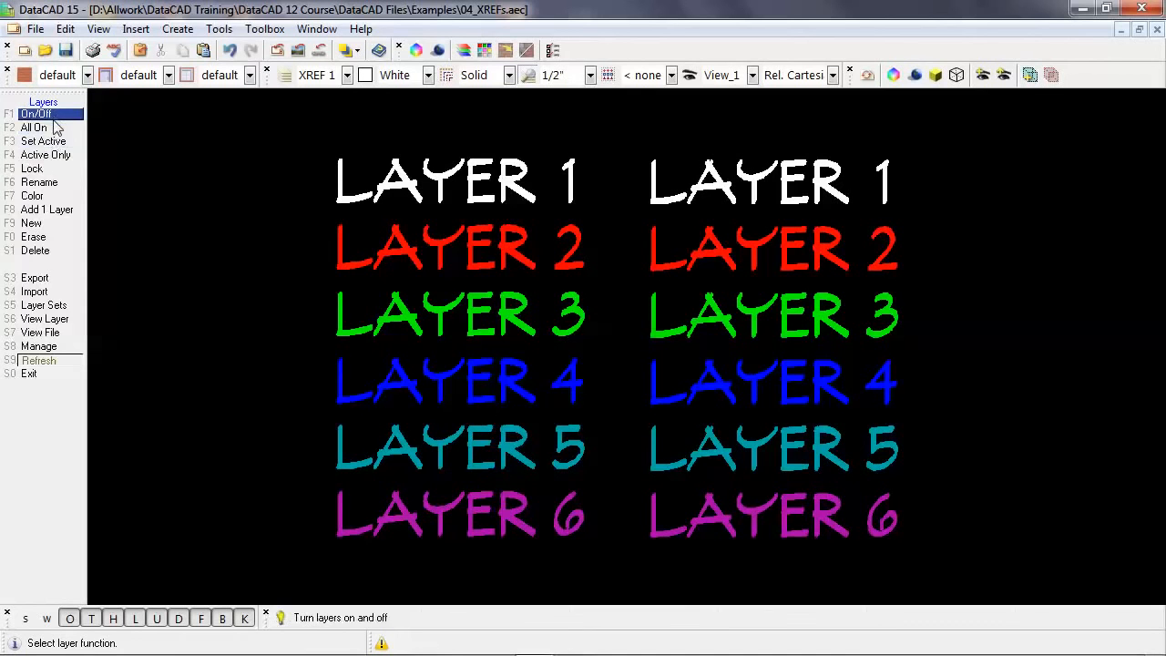
pyautogui.click(52, 118)
pyautogui.click(66, 115)
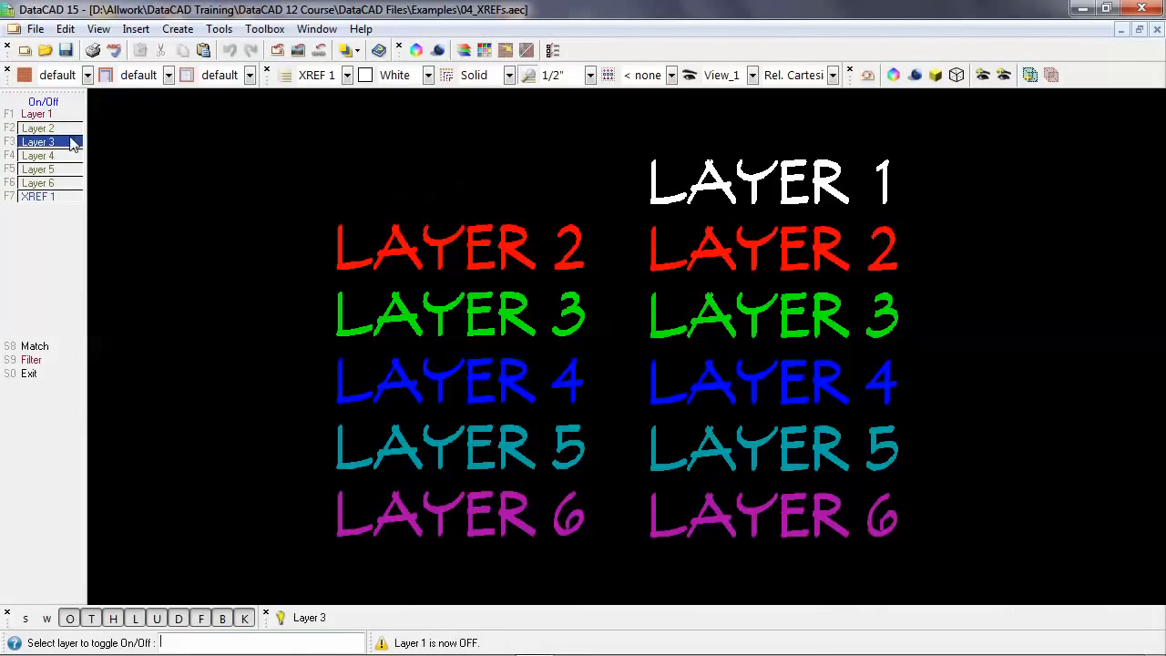
pyautogui.click(73, 143)
pyautogui.click(73, 169)
pyautogui.click(73, 183)
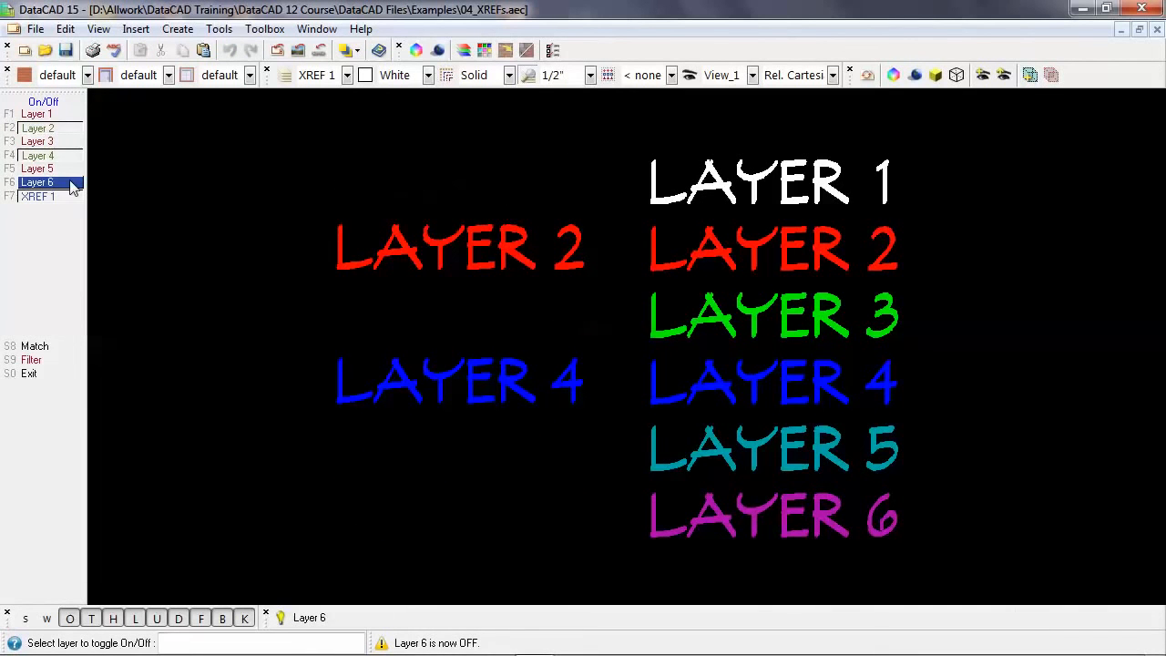
pyautogui.rightClick(234, 264)
pyautogui.rightClick(234, 263)
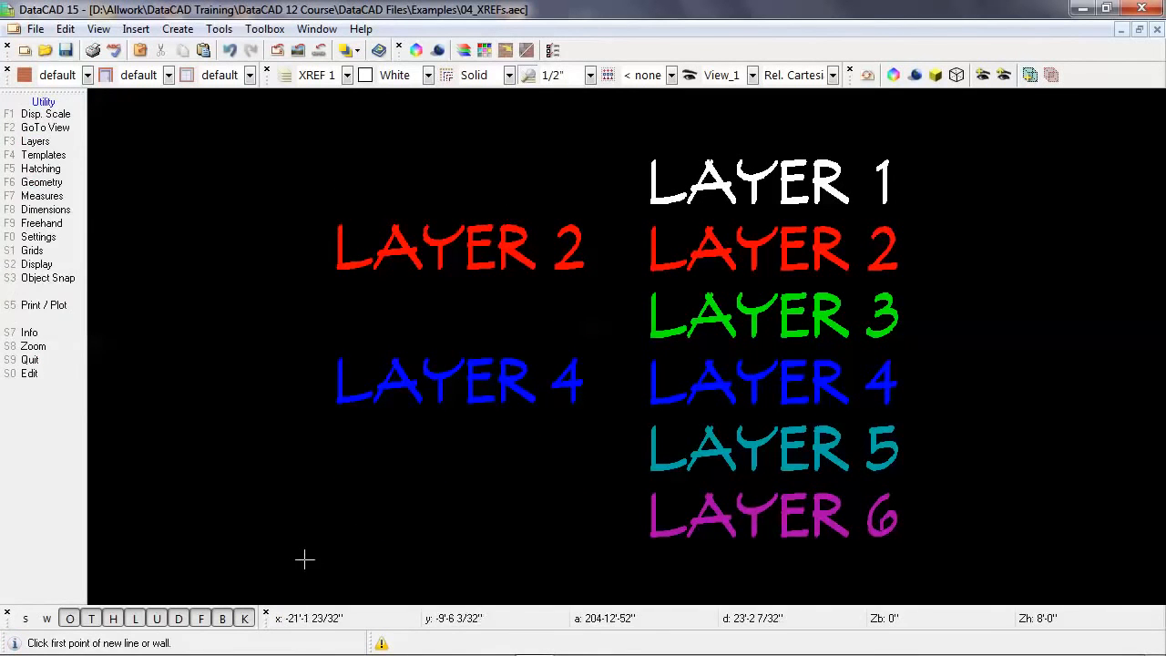
# Step: Zoom in on the LAYER 3 text in the XREF copy and recall the saved GoTo View View_1
pyautogui.hotkey('shift', 'F8')
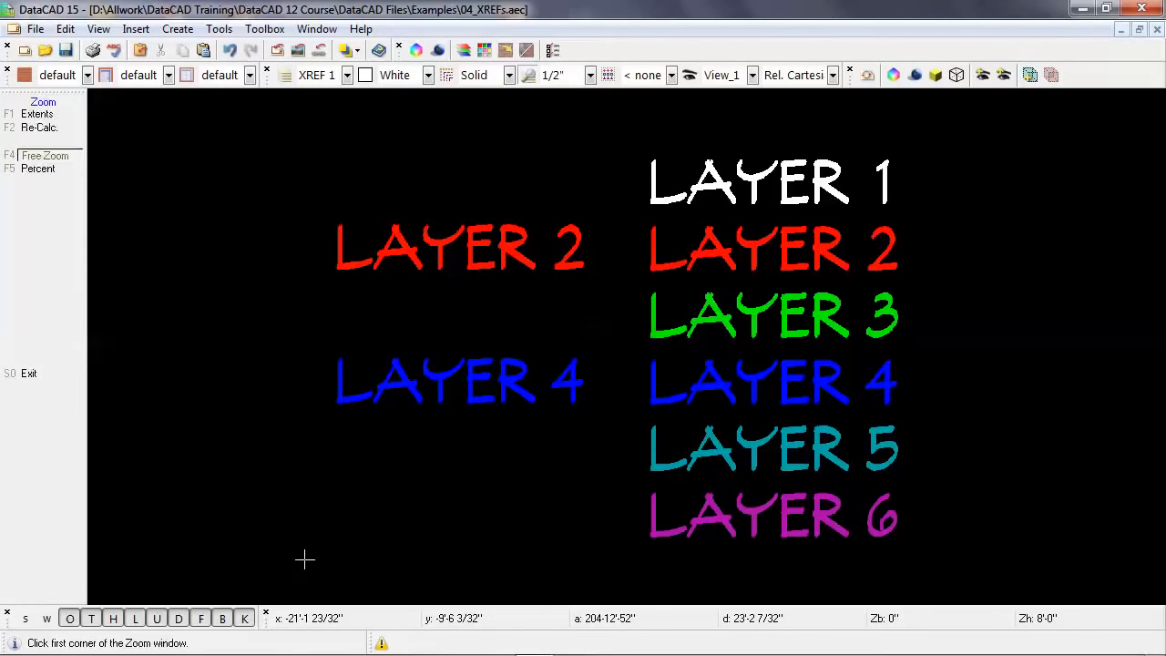
pyautogui.click(741, 310)
pyautogui.click(816, 350)
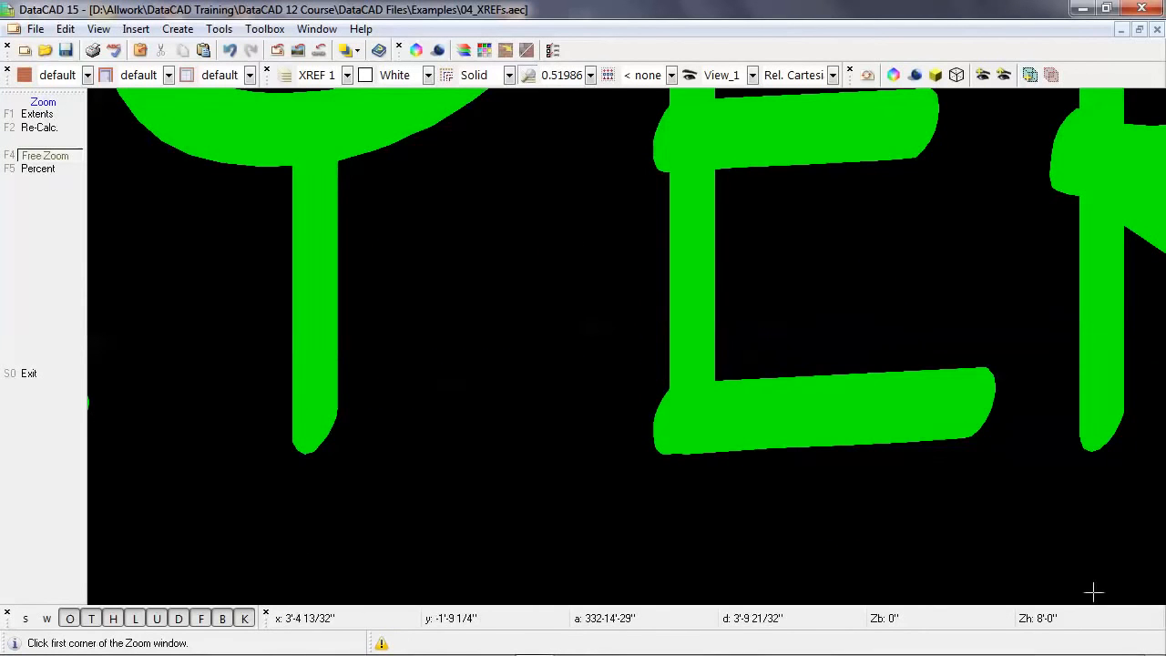
pyautogui.rightClick(816, 329)
pyautogui.rightClick(814, 328)
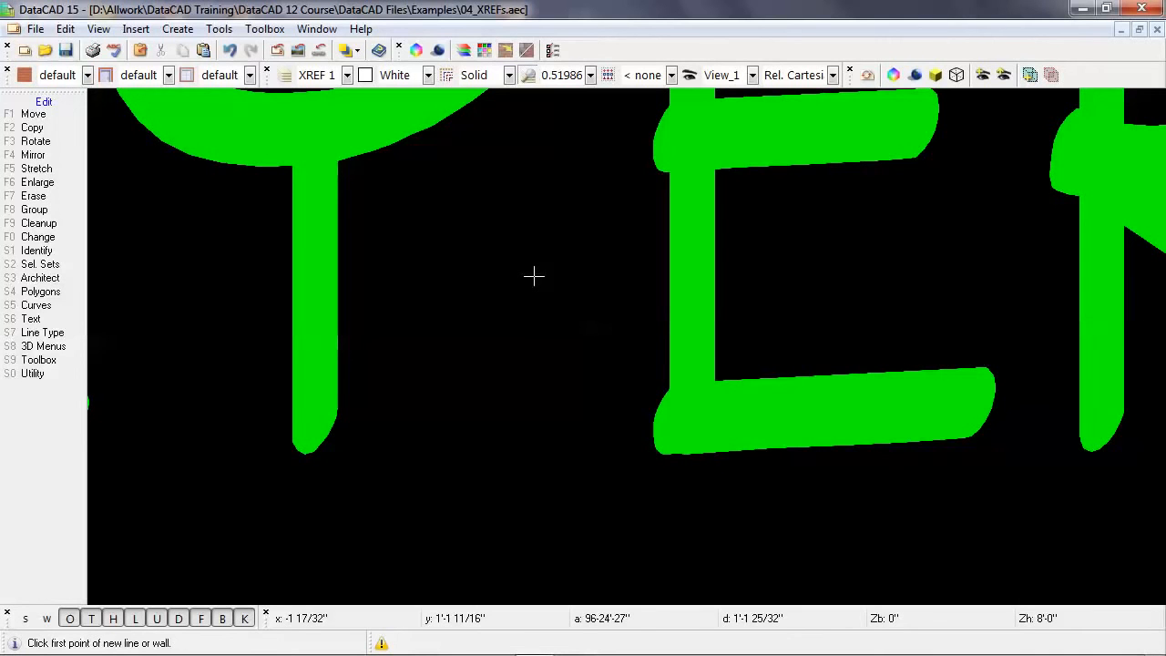
pyautogui.press('v')
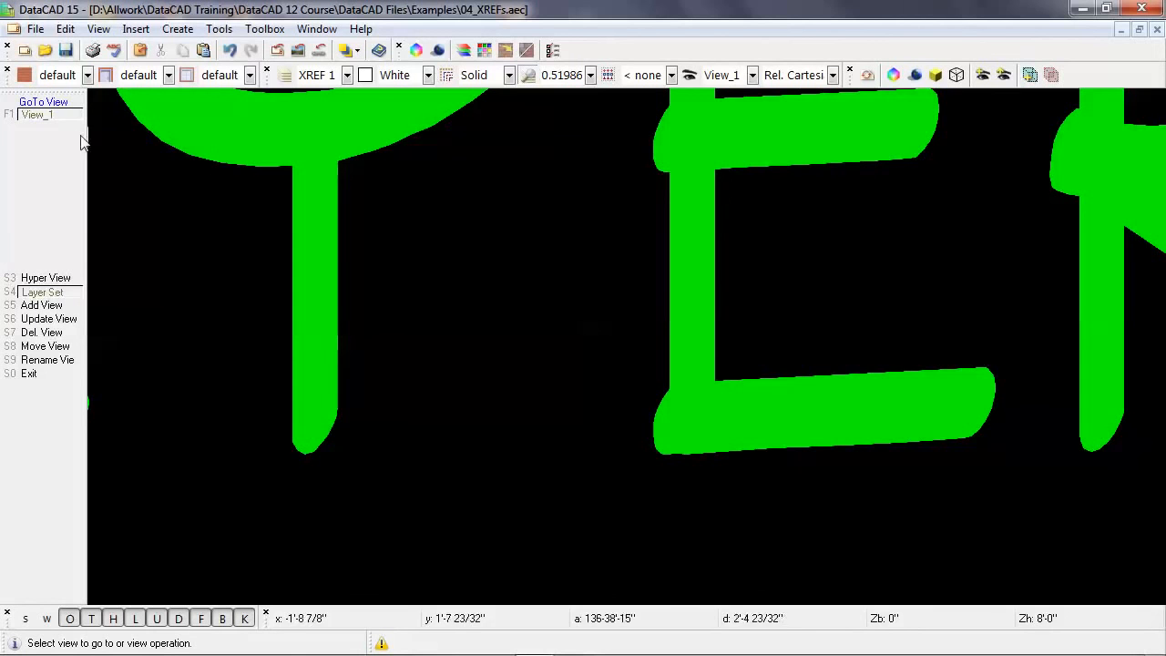
pyautogui.click(53, 116)
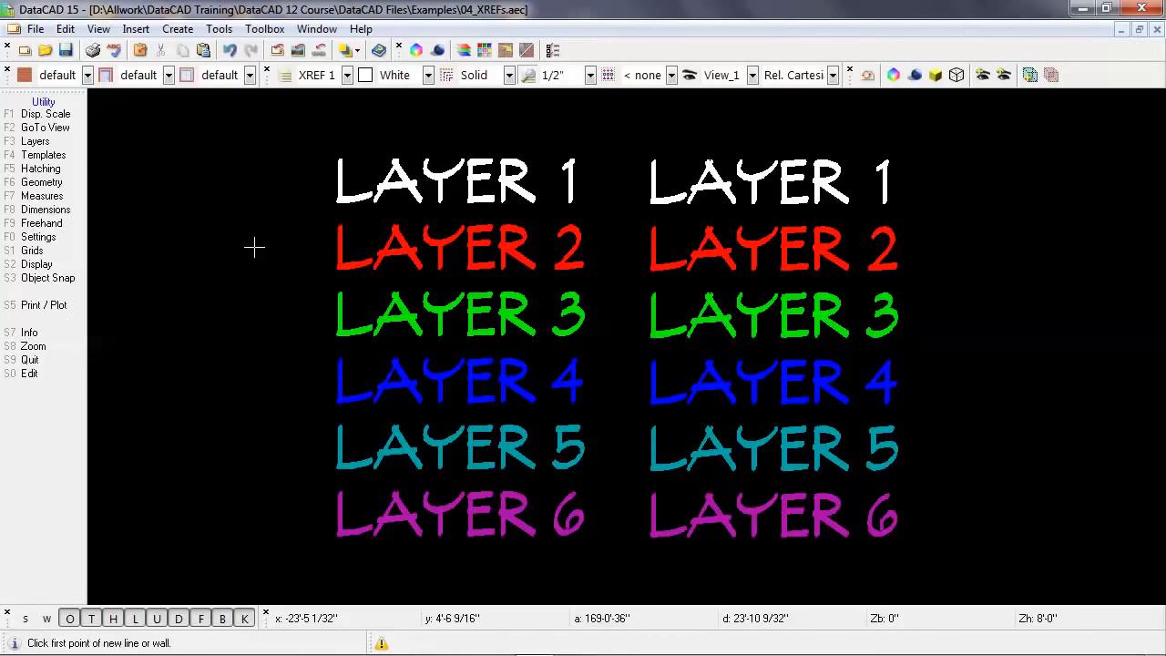
# Step: Turn off Layer 2, Layer 4 and Layer 6 of the drawing
pyautogui.press('F3')
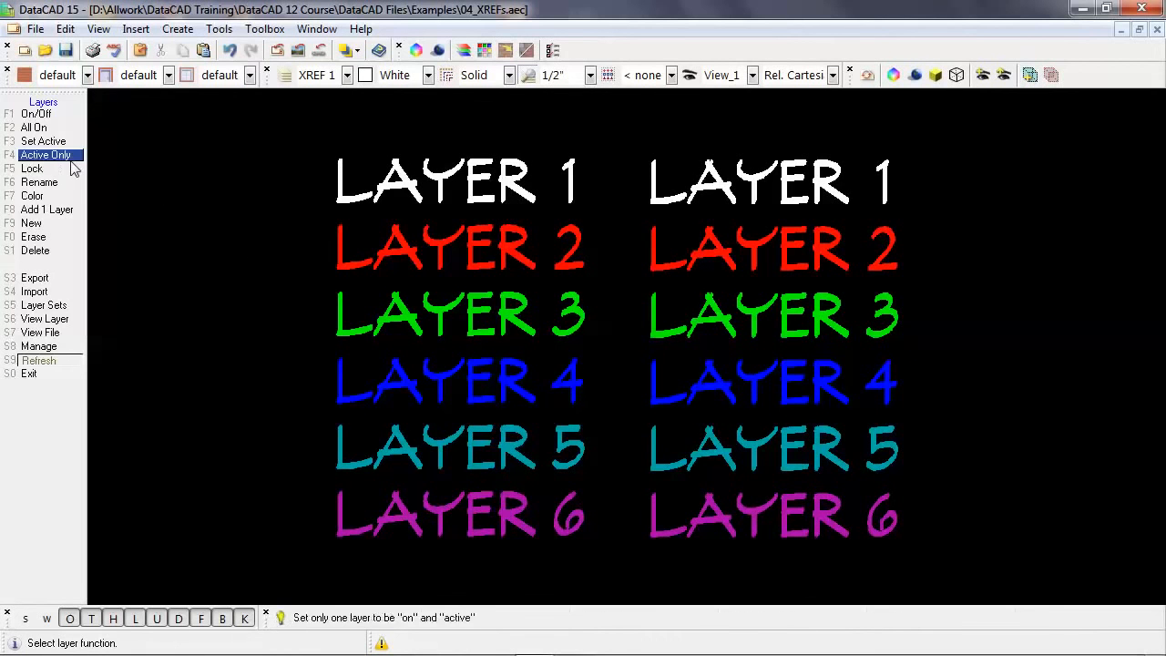
pyautogui.click(57, 114)
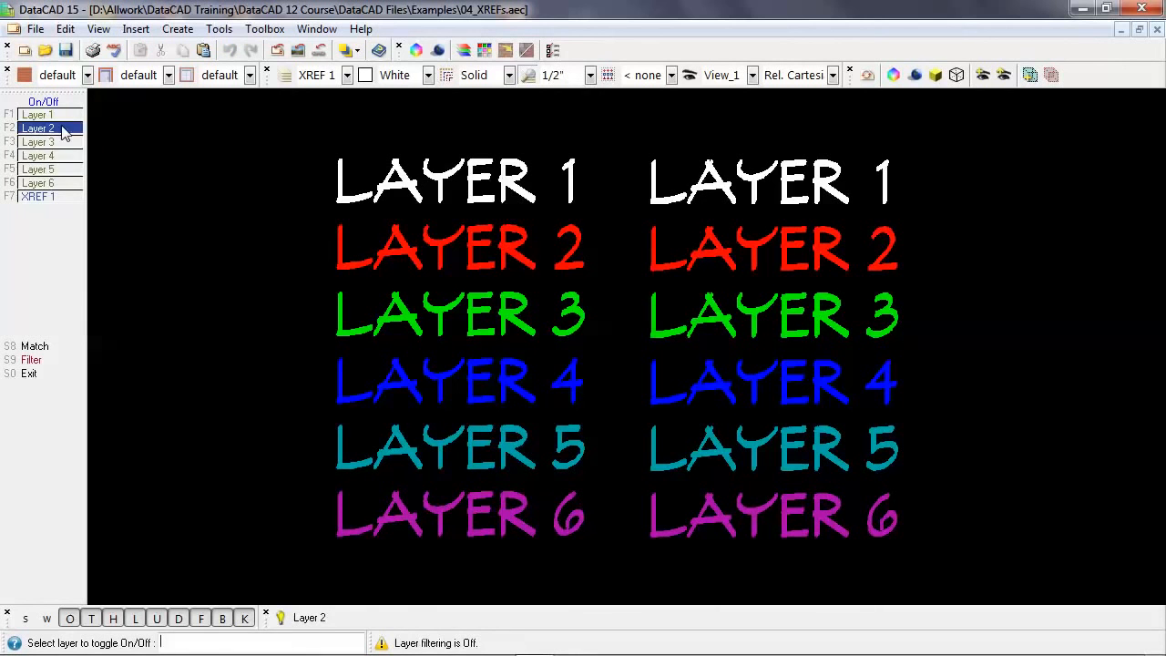
pyautogui.click(62, 129)
pyautogui.click(62, 156)
pyautogui.click(62, 183)
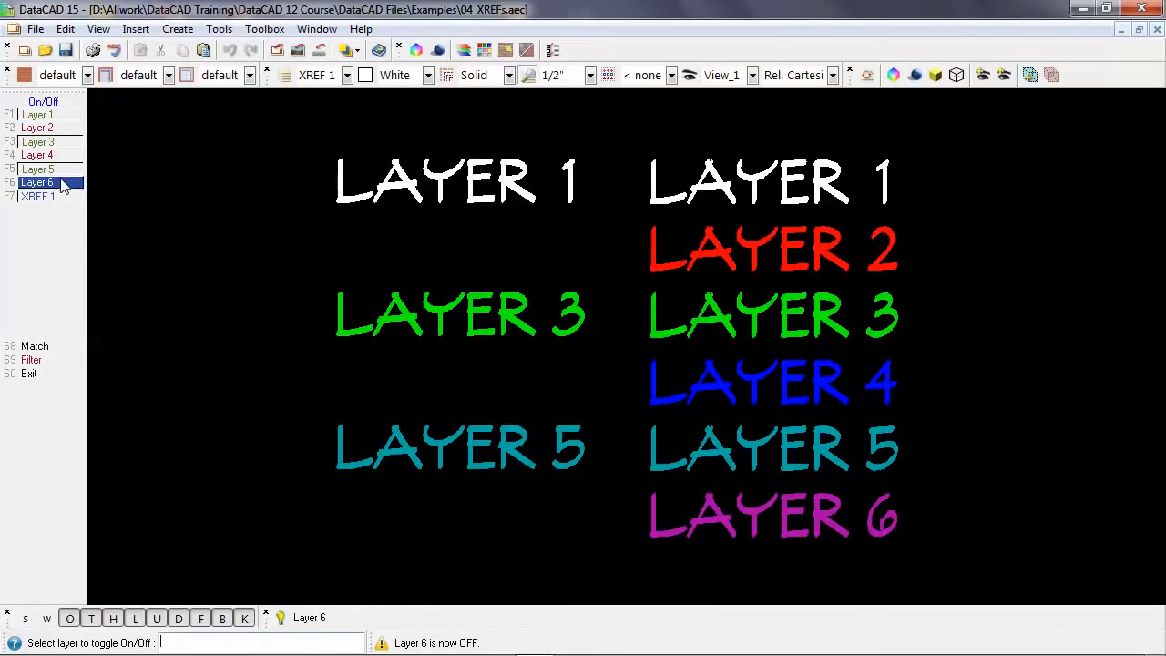
pyautogui.rightClick(255, 243)
pyautogui.rightClick(255, 243)
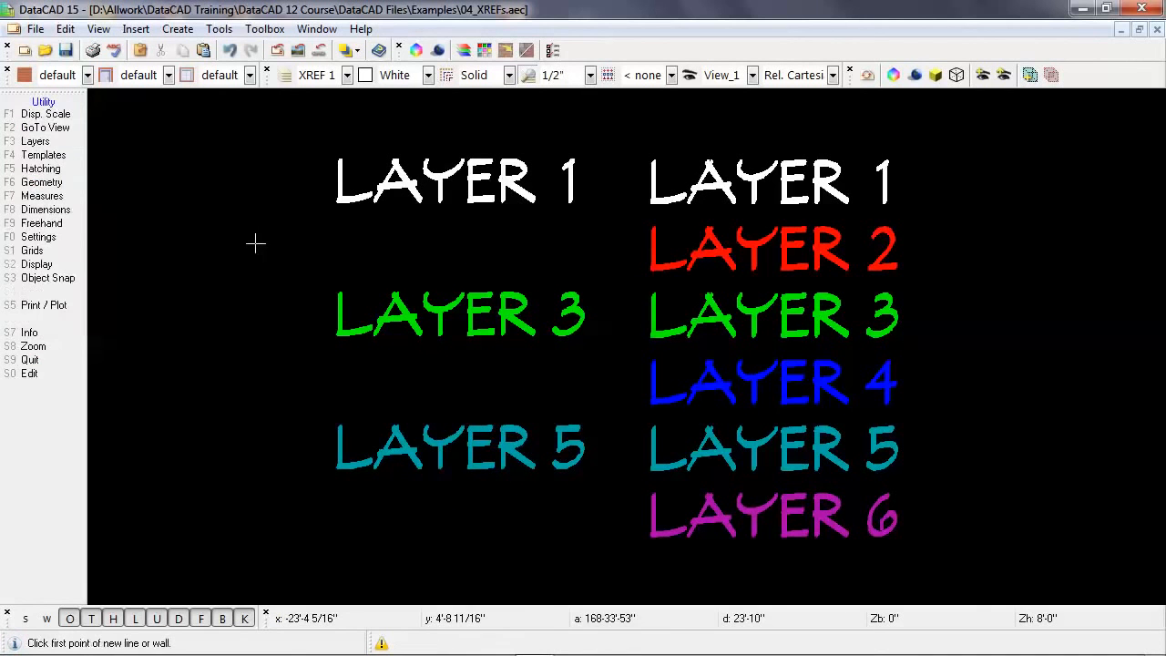
# Step: Turn off Layer 1, Layer 3 and Layer 5 within the 04_XRefs.aec reference through the Reference File Manager
pyautogui.doubleClick(651, 271)
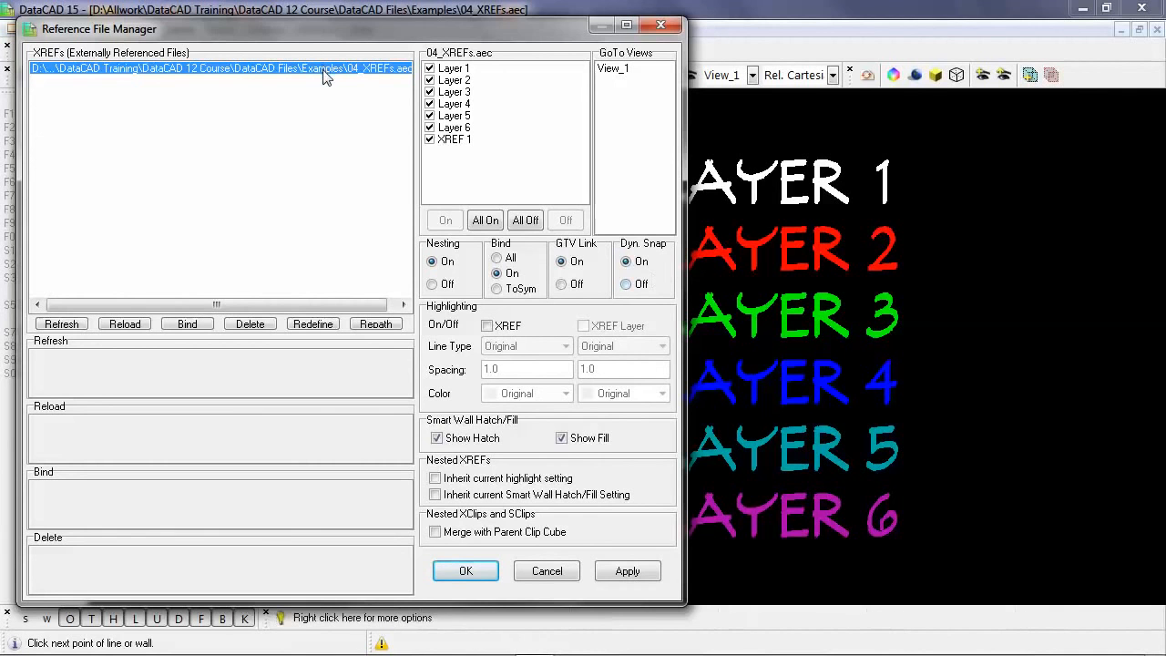
pyautogui.click(430, 68)
pyautogui.click(430, 92)
pyautogui.click(430, 116)
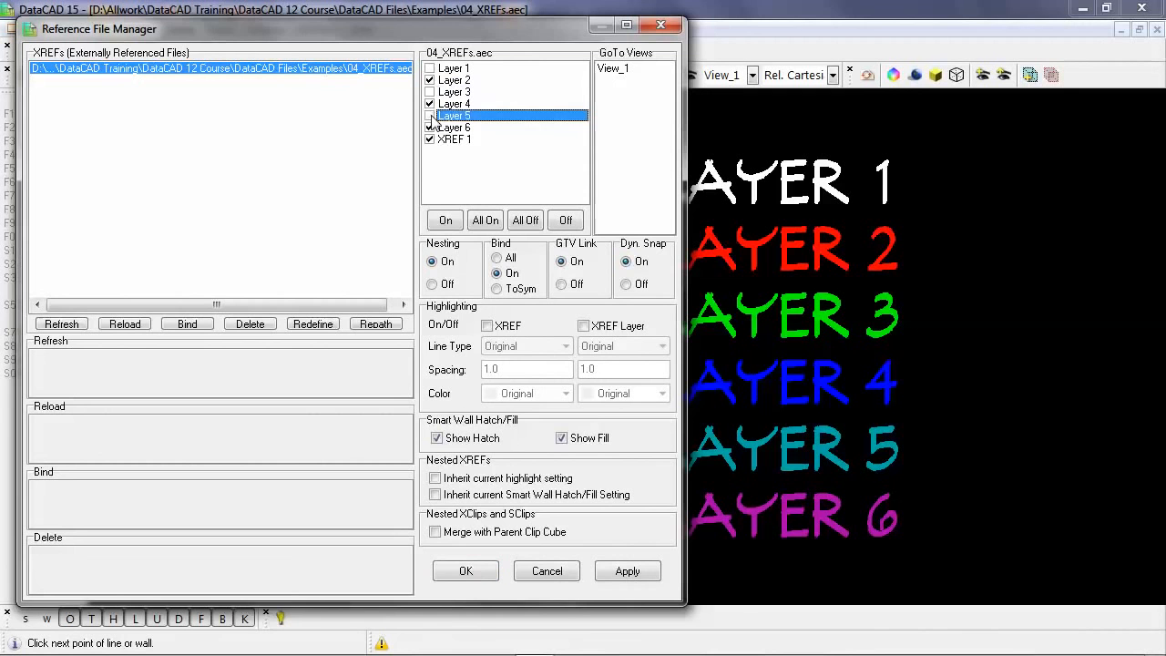
pyautogui.click(465, 572)
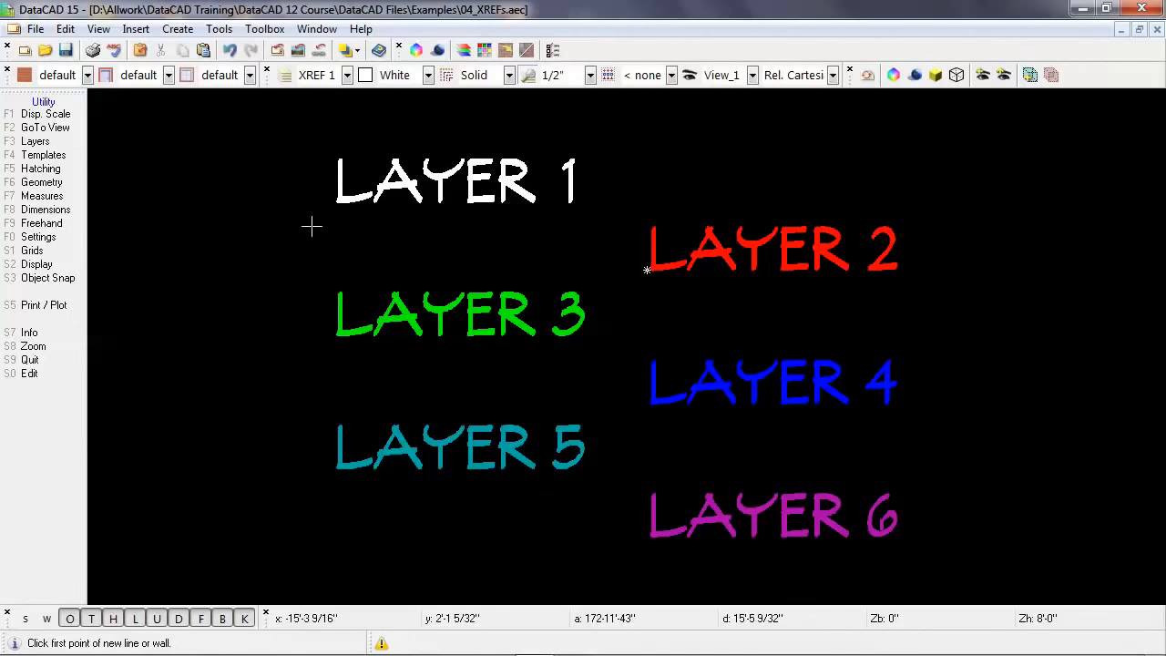
# Step: Add another GoTo View of the current layer display, keeping the suggested name View_2
pyautogui.hotkey('shift', 'F10')
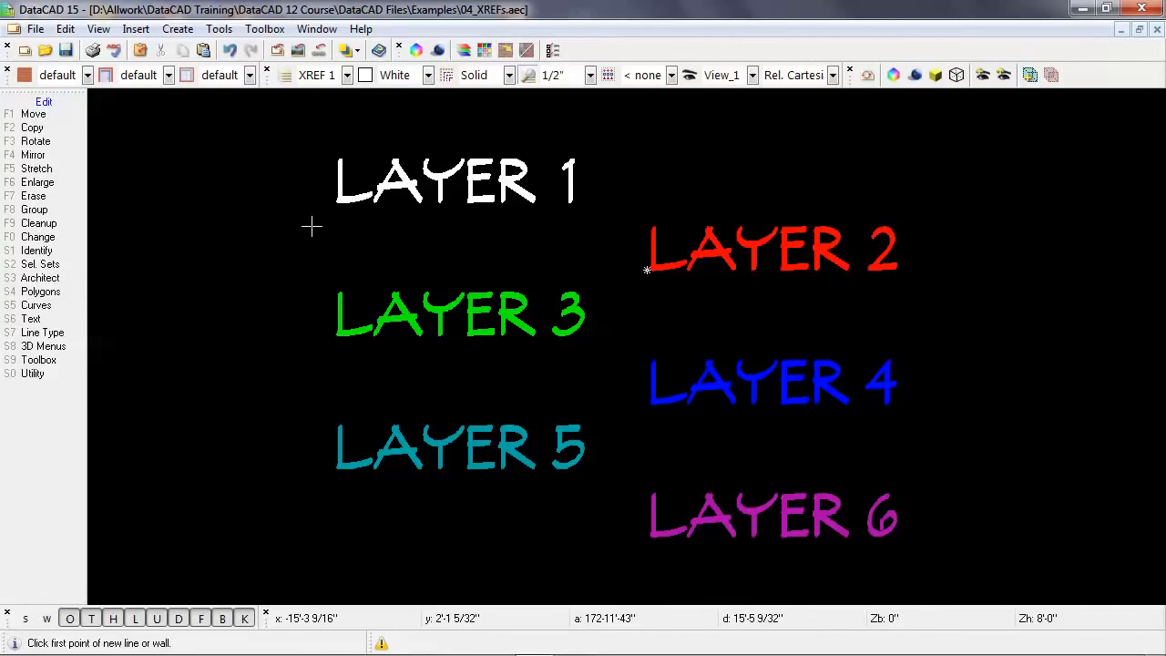
pyautogui.press('v')
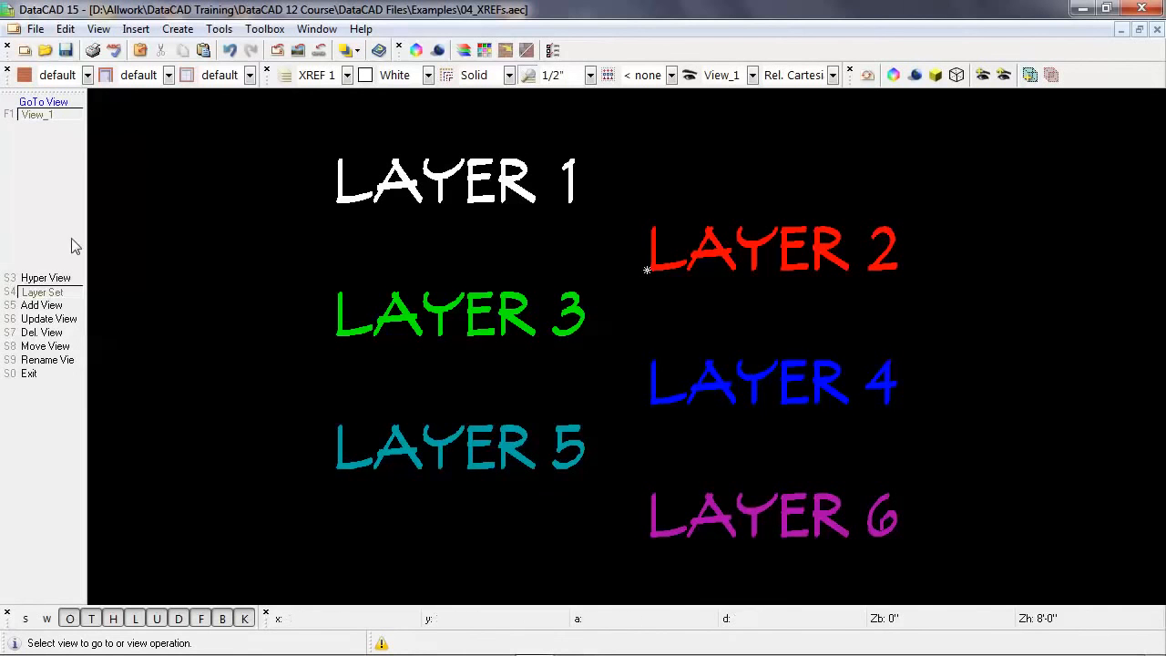
pyautogui.click(71, 306)
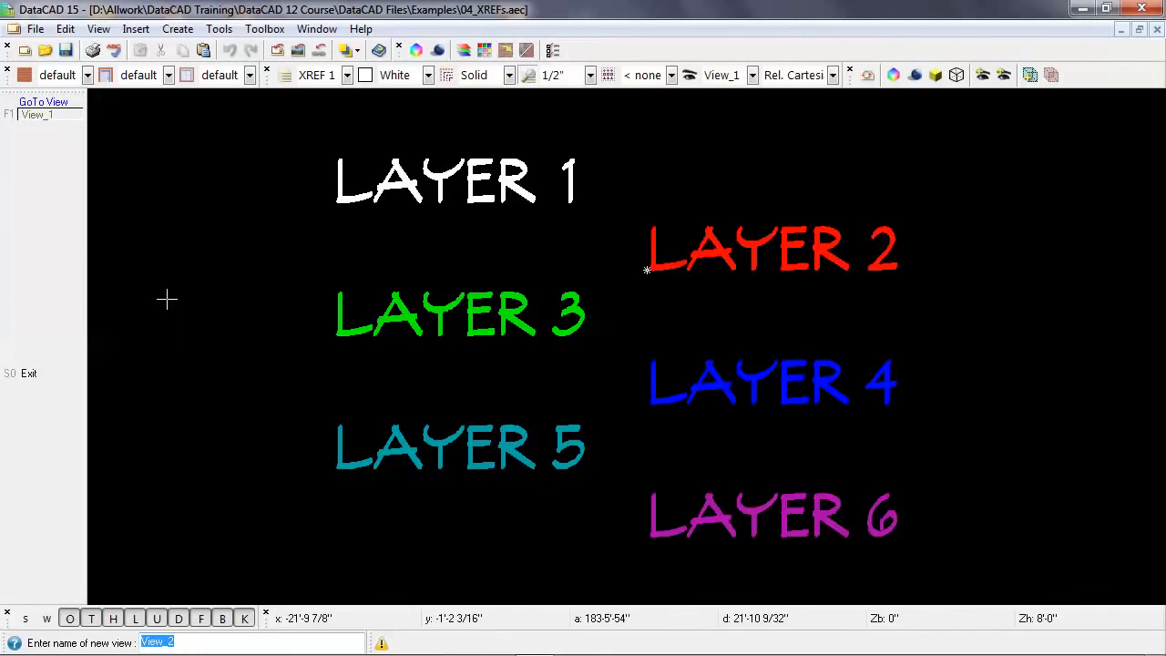
pyautogui.press('Return')
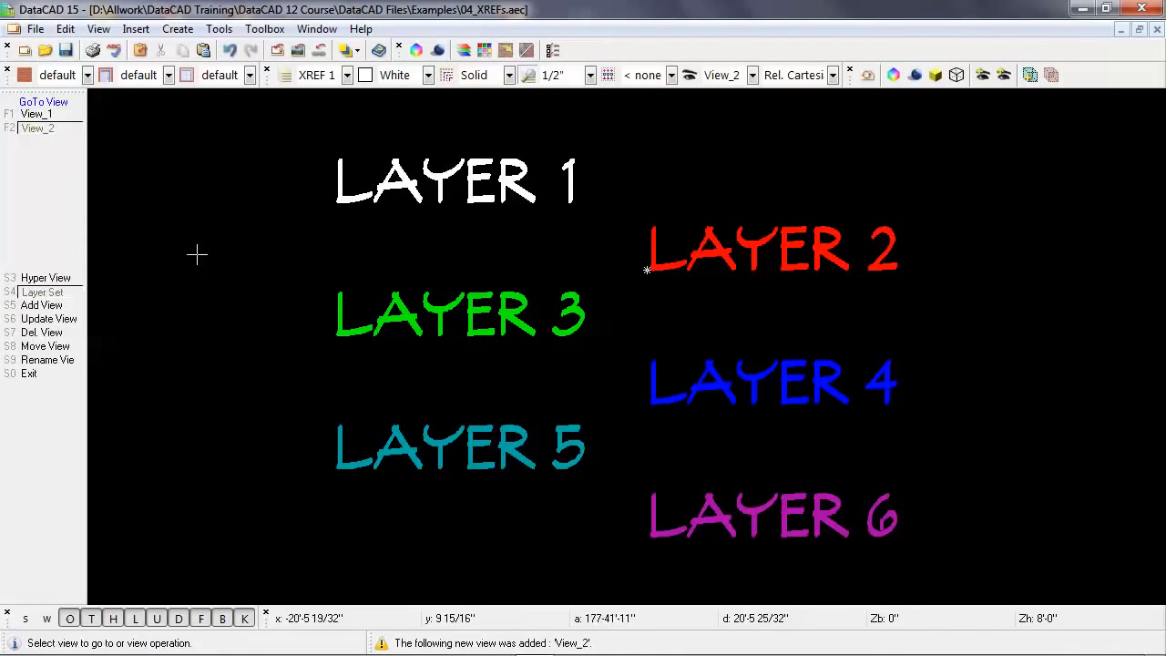
pyautogui.rightClick(197, 255)
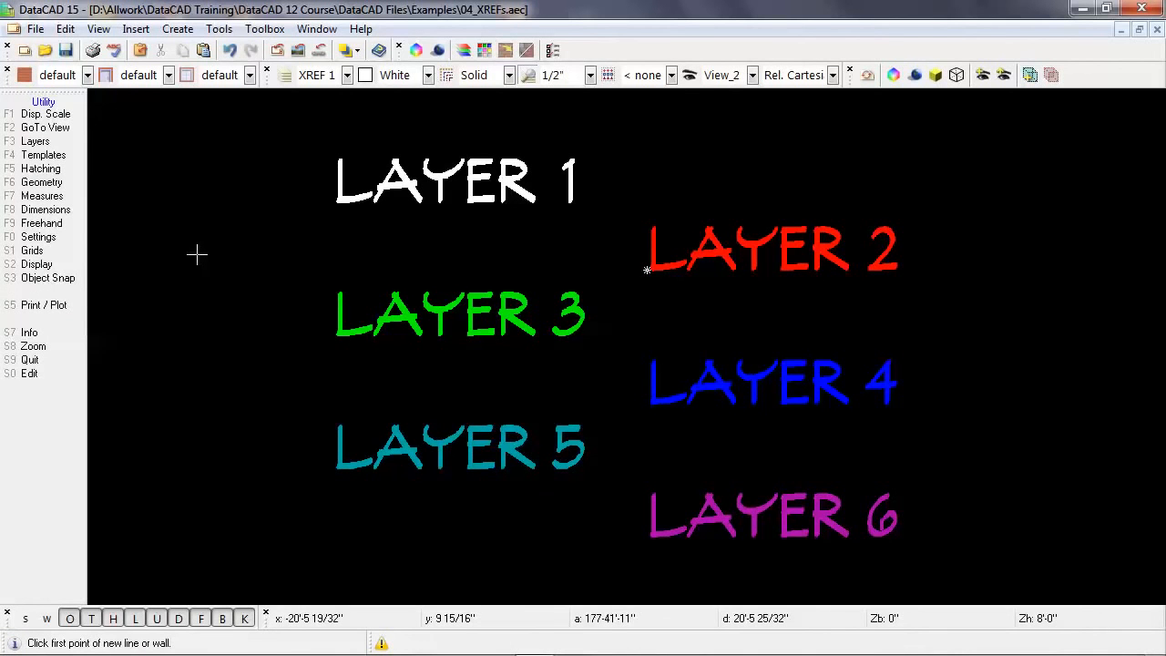
# Step: Turn off Layer 1, Layer 3 and Layer 5 of the drawing and turn on Layer 2, Layer 4 and Layer 6
pyautogui.press('F3')
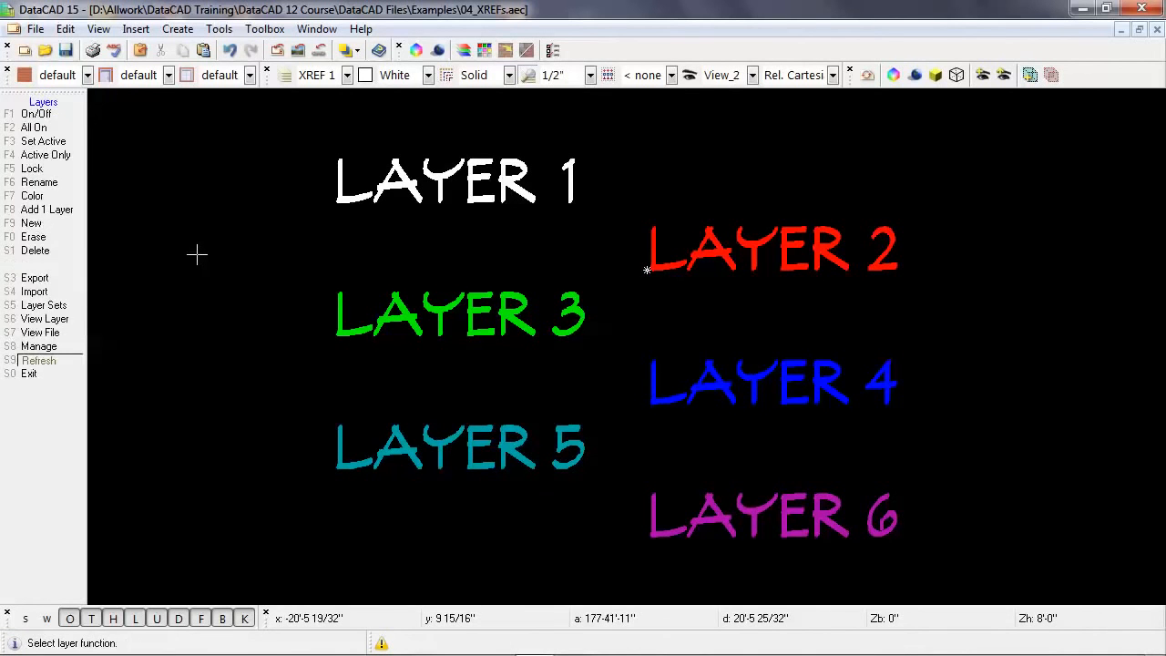
pyautogui.click(55, 118)
pyautogui.click(62, 115)
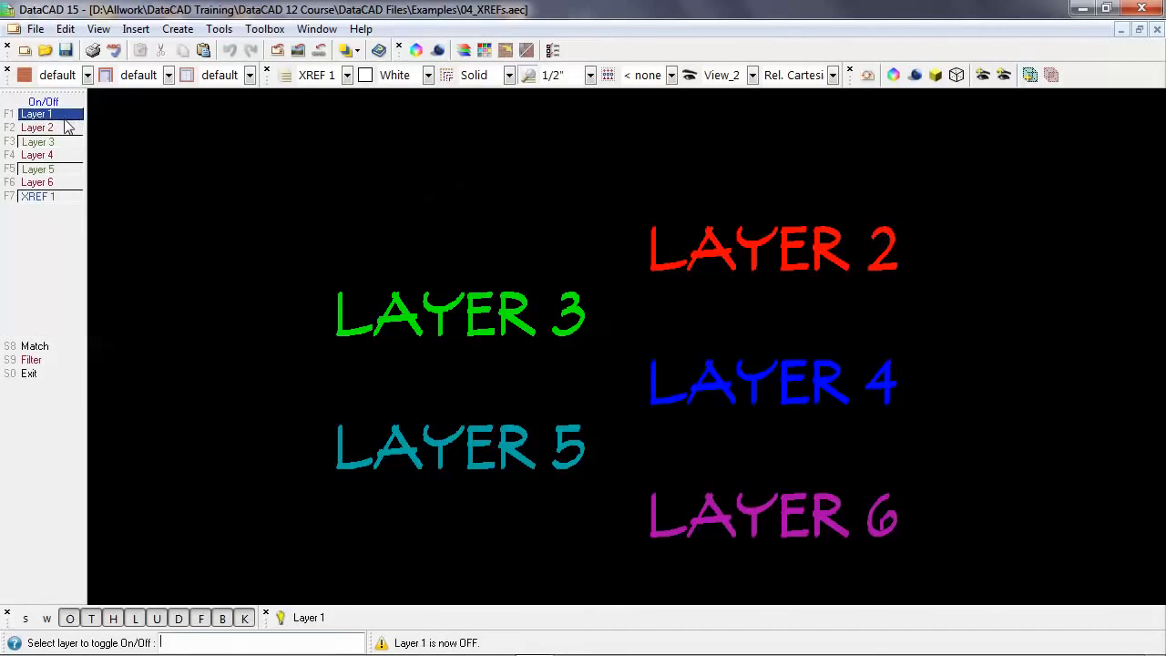
pyautogui.click(64, 129)
pyautogui.click(63, 141)
pyautogui.click(63, 155)
pyautogui.click(63, 168)
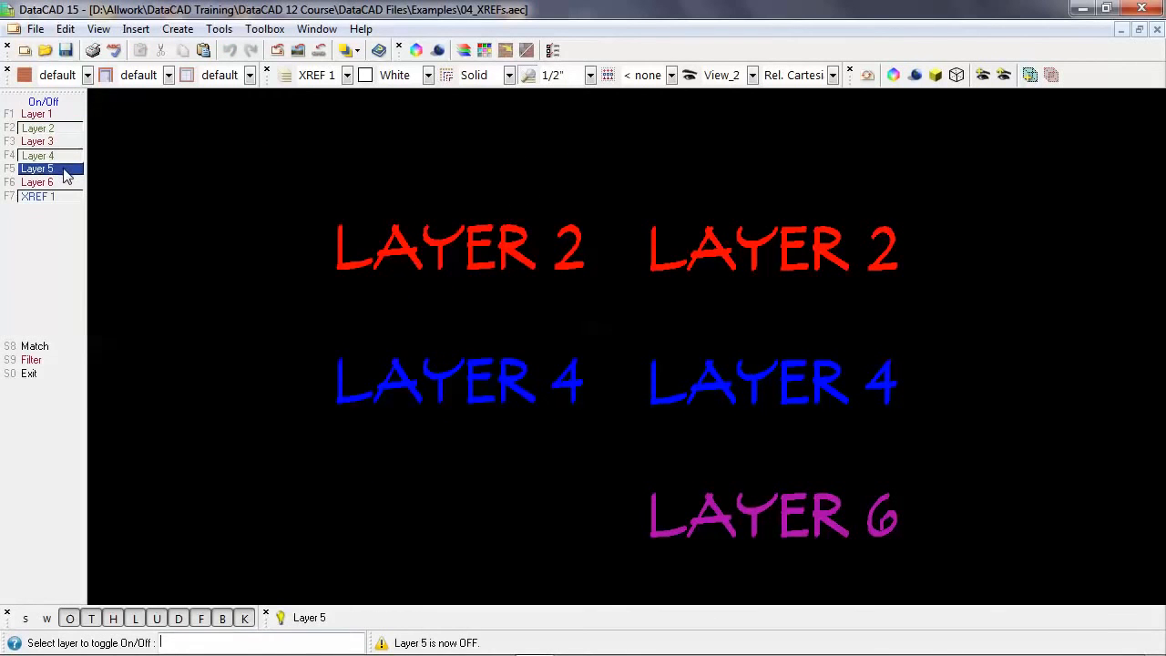
pyautogui.click(66, 184)
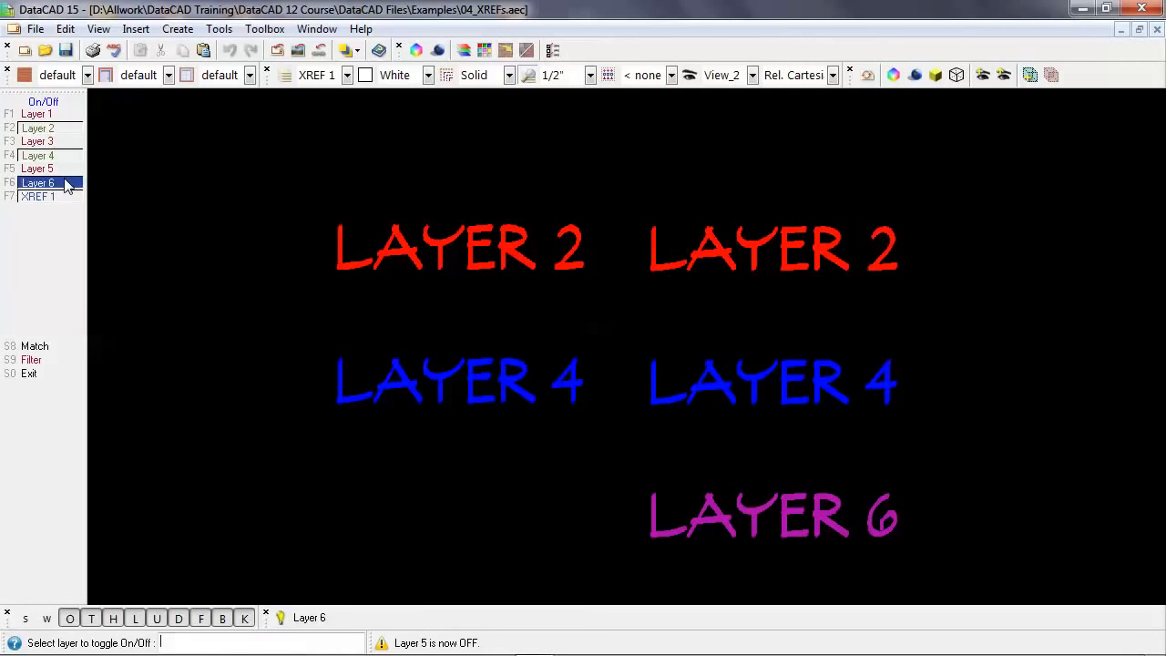
# Step: Turn on Layer 1, Layer 3 and Layer 5 and turn off Layer 2, Layer 4 and Layer 6 within the 04_XRefs.aec reference
pyautogui.rightClick(133, 229)
pyautogui.doubleClick(649, 271)
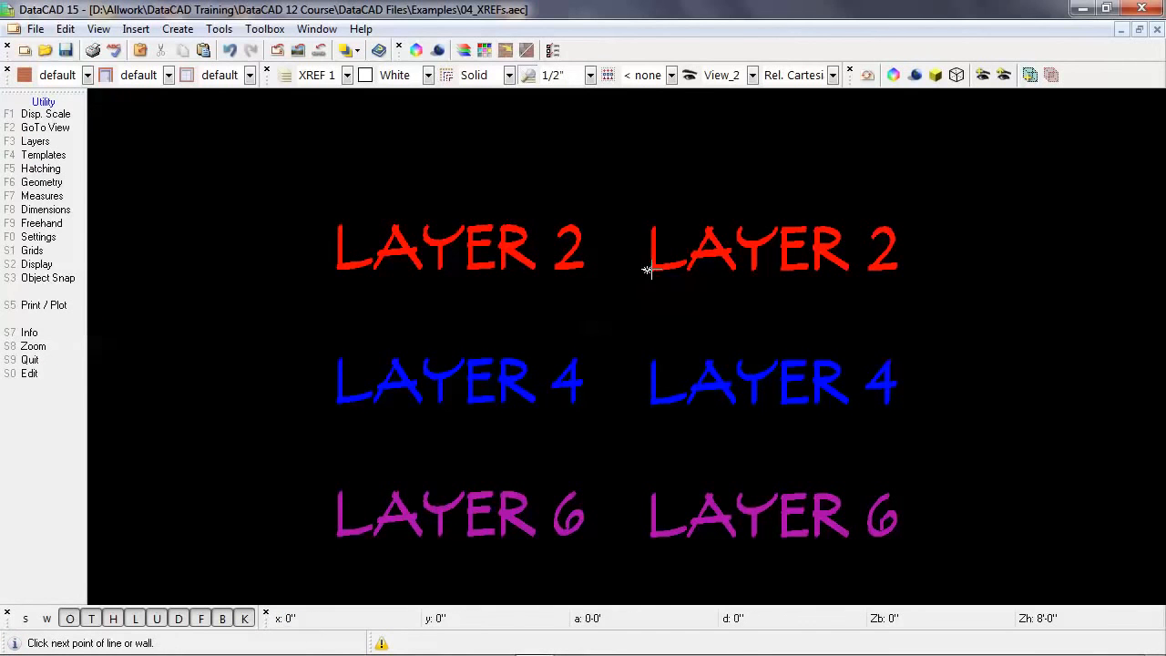
pyautogui.click(429, 69)
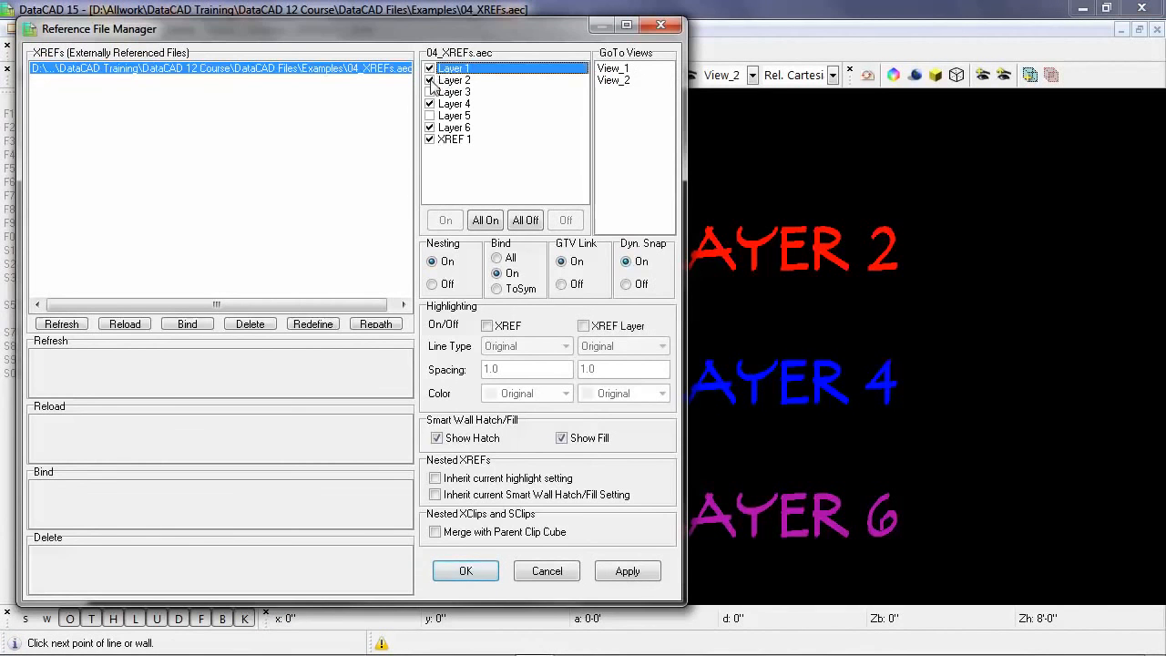
pyautogui.click(429, 80)
pyautogui.click(429, 92)
pyautogui.click(429, 104)
pyautogui.click(429, 115)
pyautogui.click(429, 128)
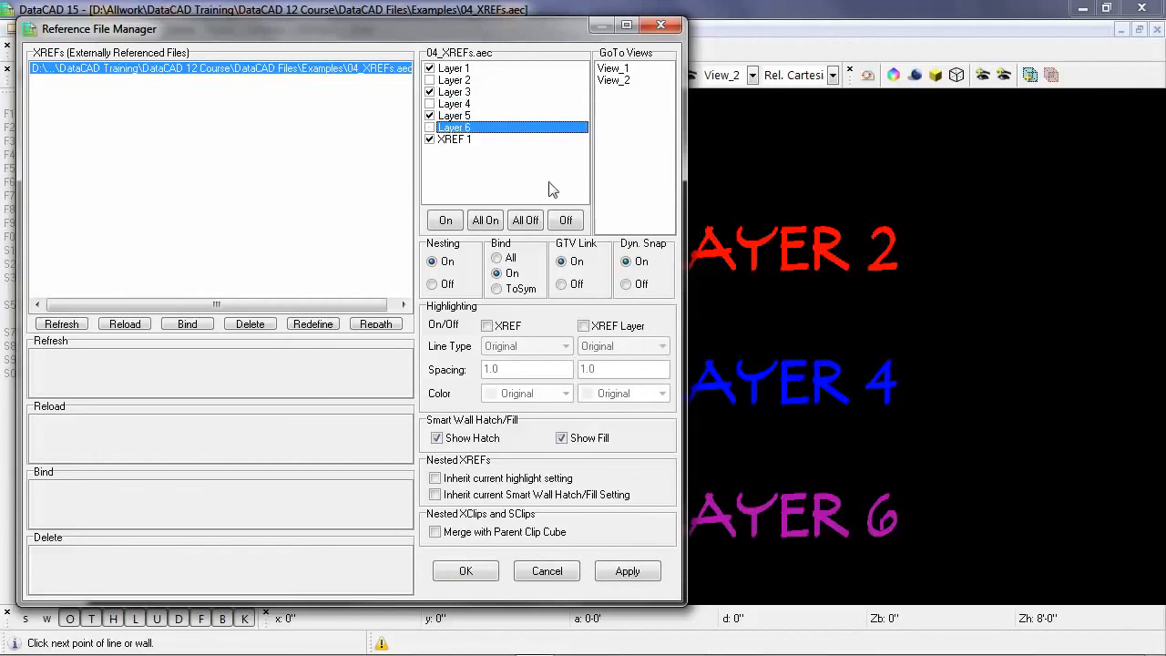
pyautogui.click(466, 571)
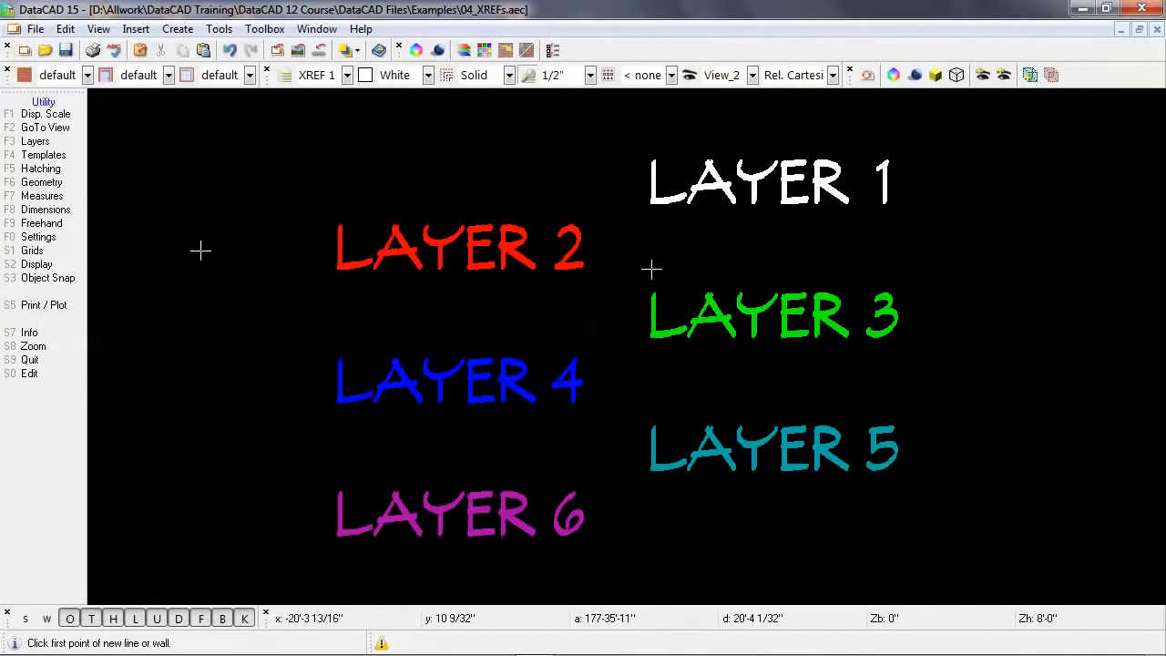
# Step: Add a third GoTo View of the current layer display, keeping the suggested name View_3
pyautogui.rightClick(200, 250)
pyautogui.press('v')
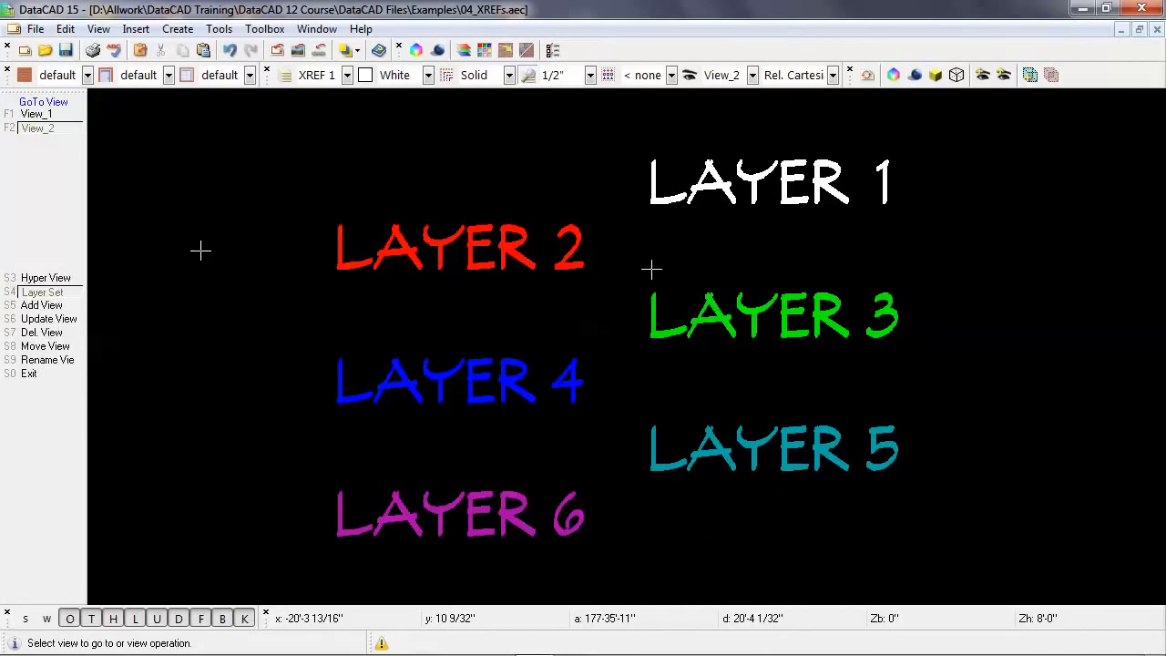
pyautogui.click(57, 307)
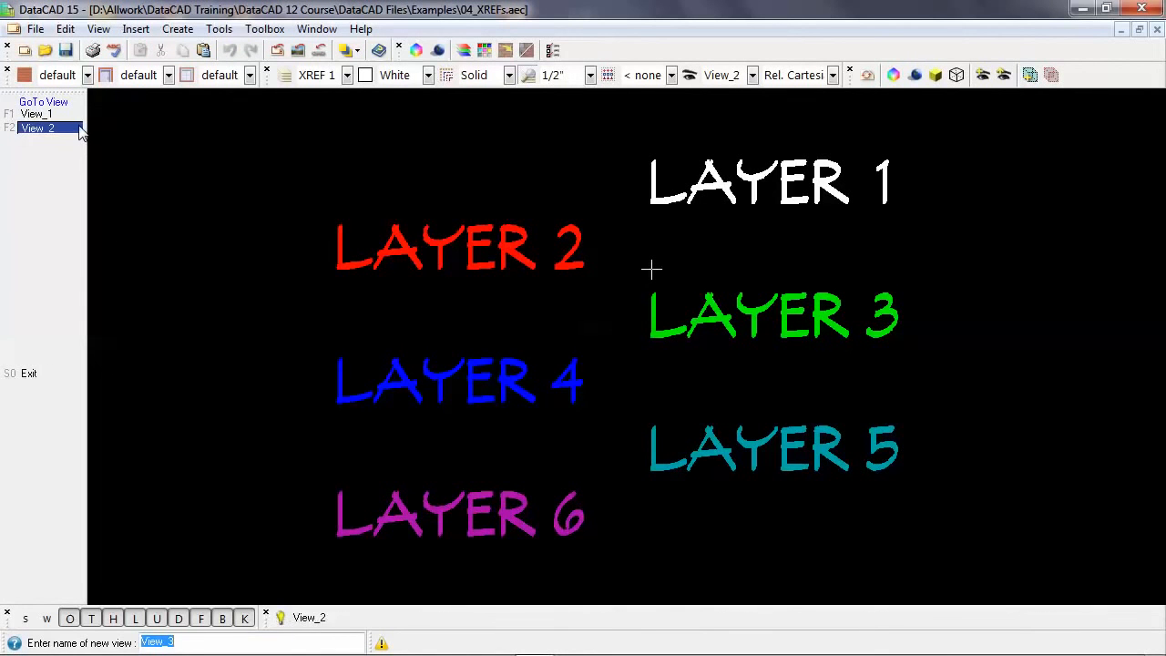
pyautogui.press('Return')
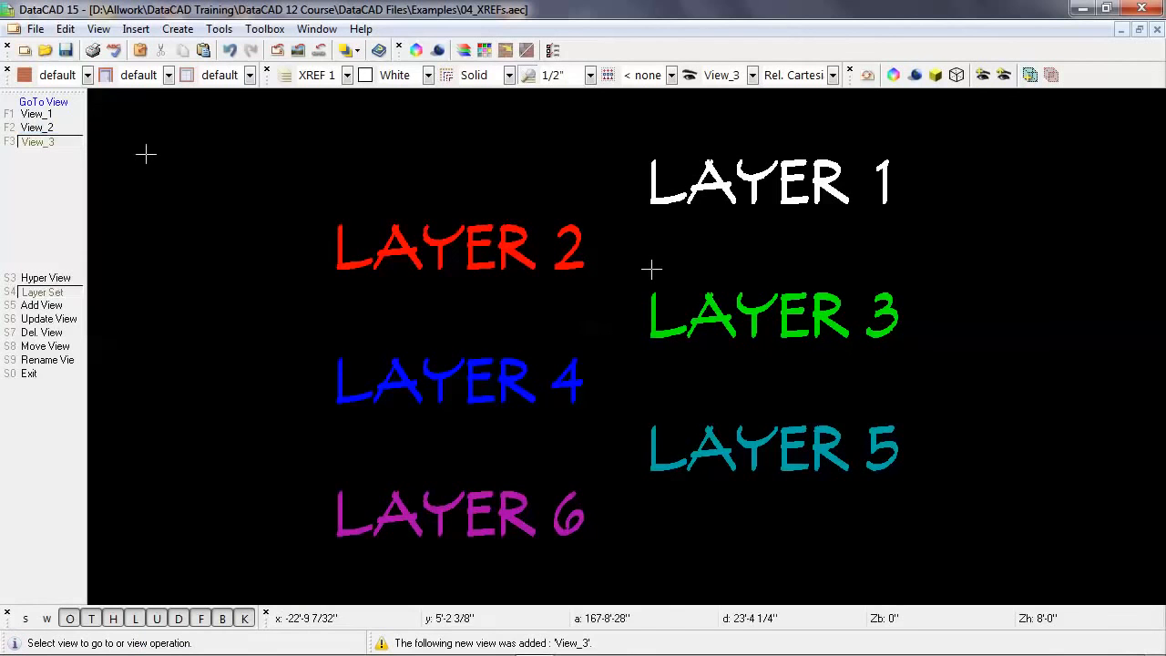
# Step: Recall View_1, View_2 and View_3 in turn to compare their layer displays, switching back to View_2 once more and ending on View_3
pyautogui.click(75, 117)
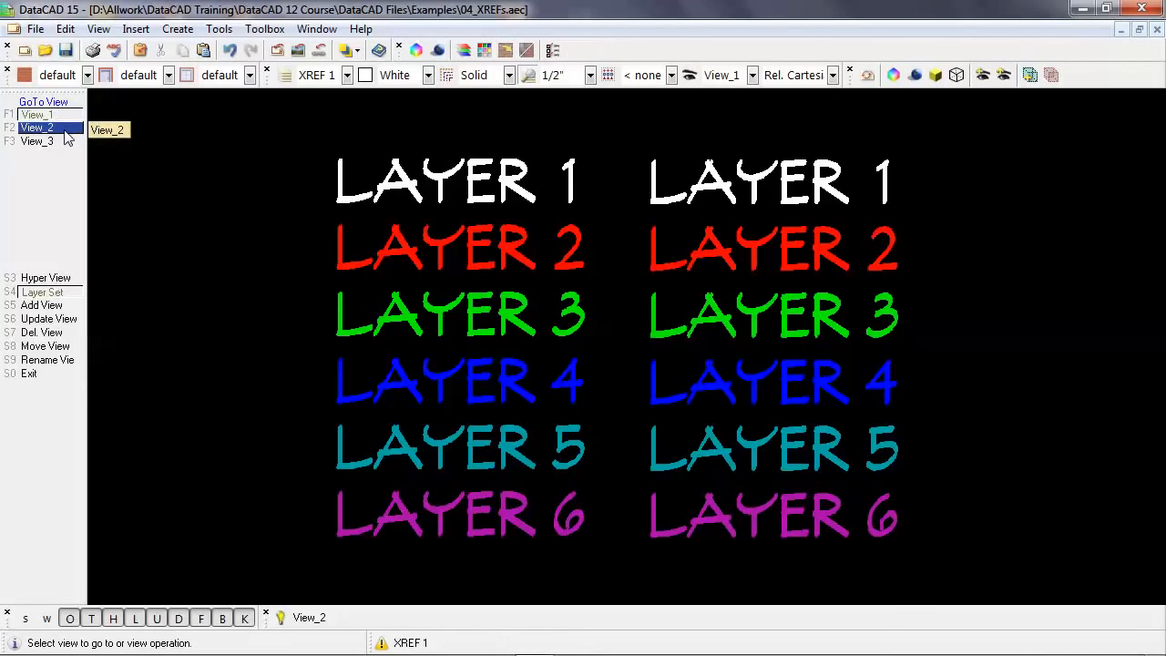
pyautogui.click(65, 134)
pyautogui.click(65, 146)
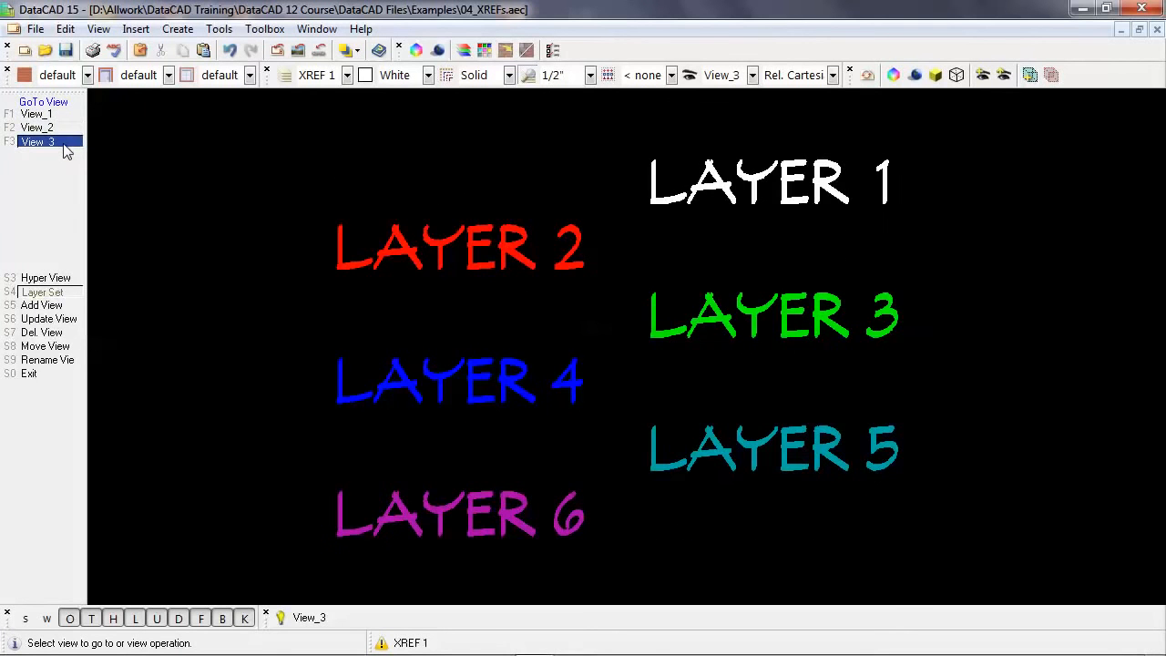
pyautogui.click(63, 129)
pyautogui.click(62, 143)
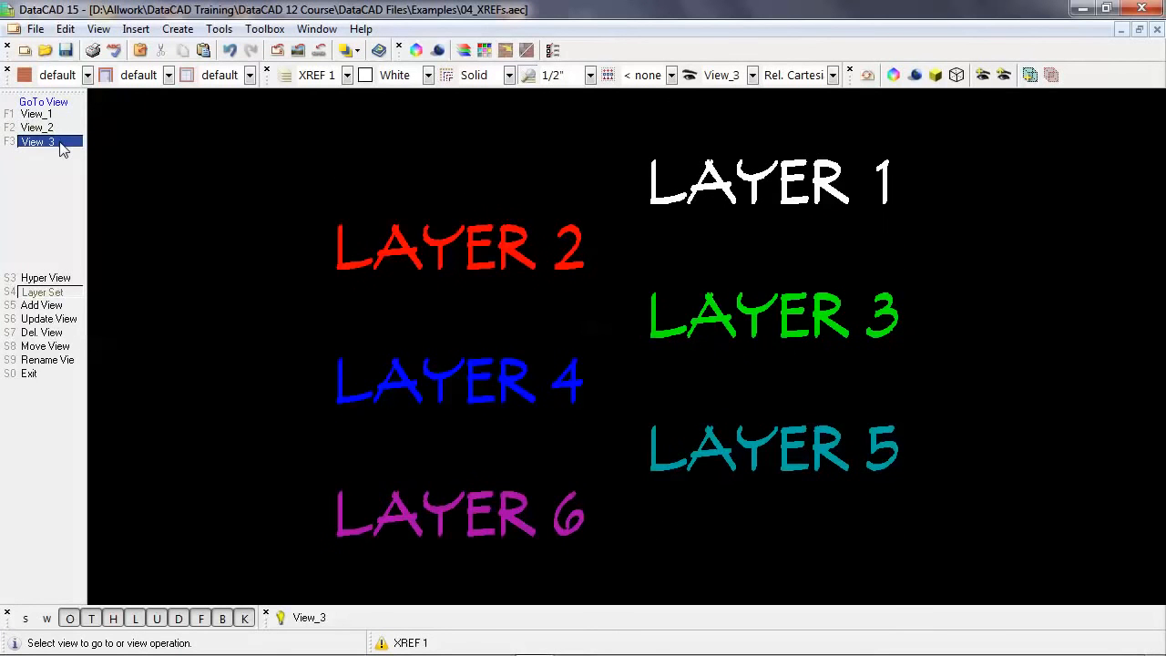